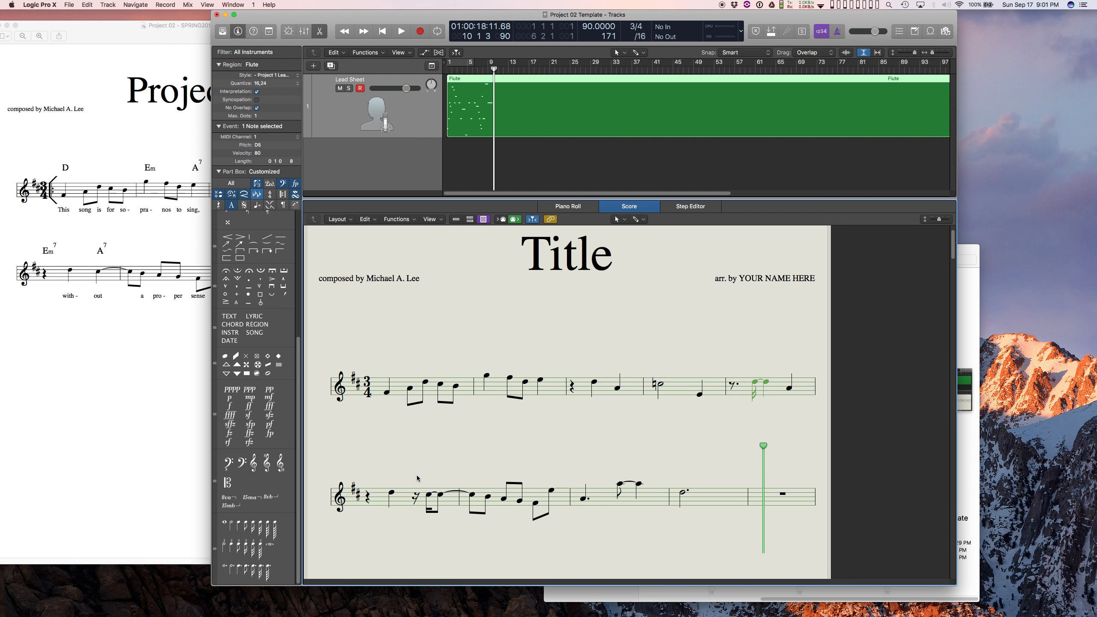
Select the tied D note in measure 5 and open its region in an enlarged, separate Piano Roll window.
left_click_drag(417, 475, 454, 522)
left_click_drag(752, 358, 768, 404)
left_click(234, 5)
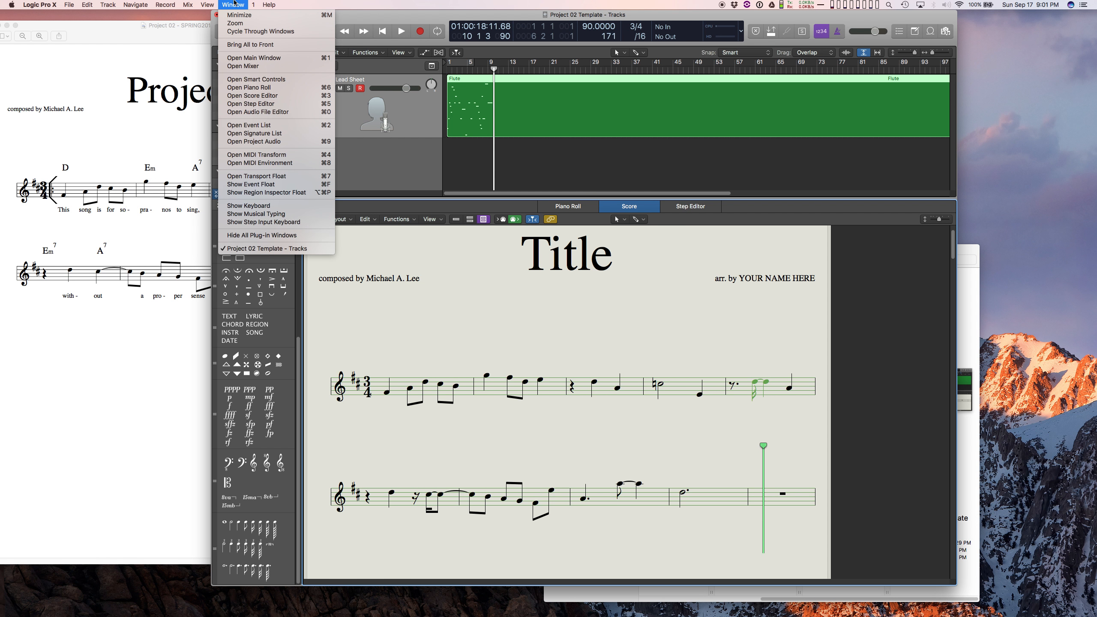
left_click(280, 89)
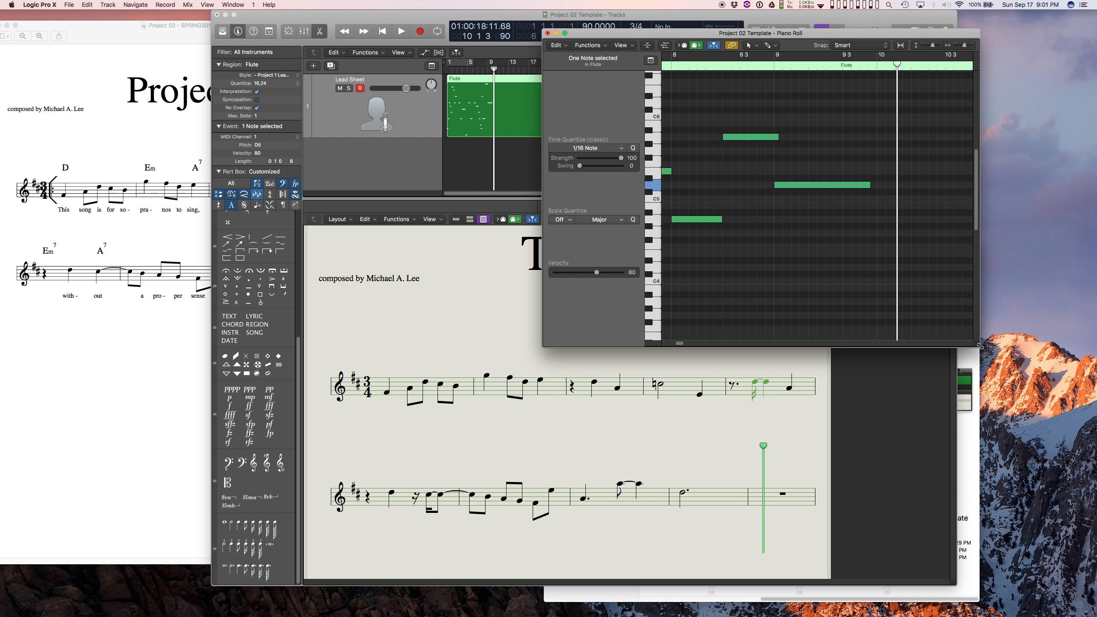
left_click_drag(978, 345, 1087, 304)
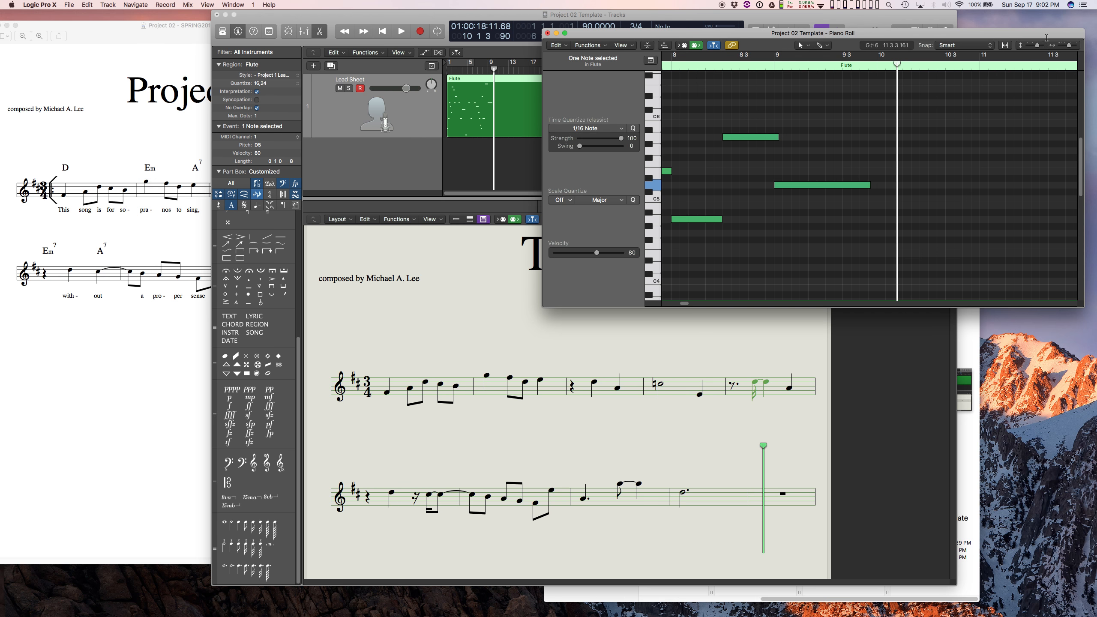
Set the playhead to bar 5 and shorten the selected D note from its start so it begins on beat 2.
left_click_drag(1038, 45, 1064, 47)
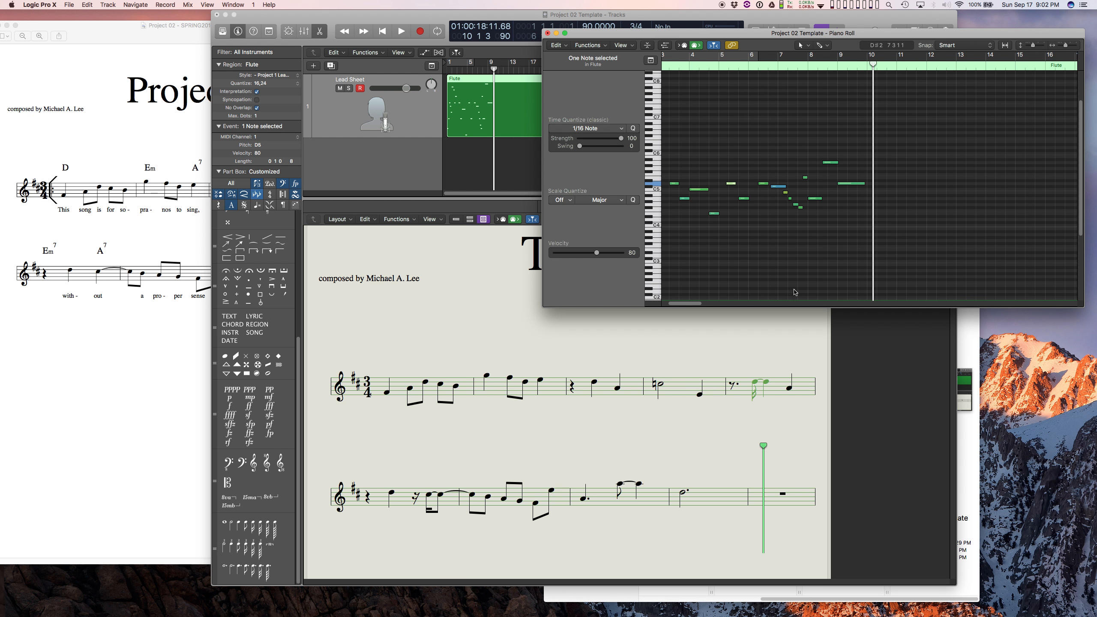
left_click_drag(680, 307, 674, 307)
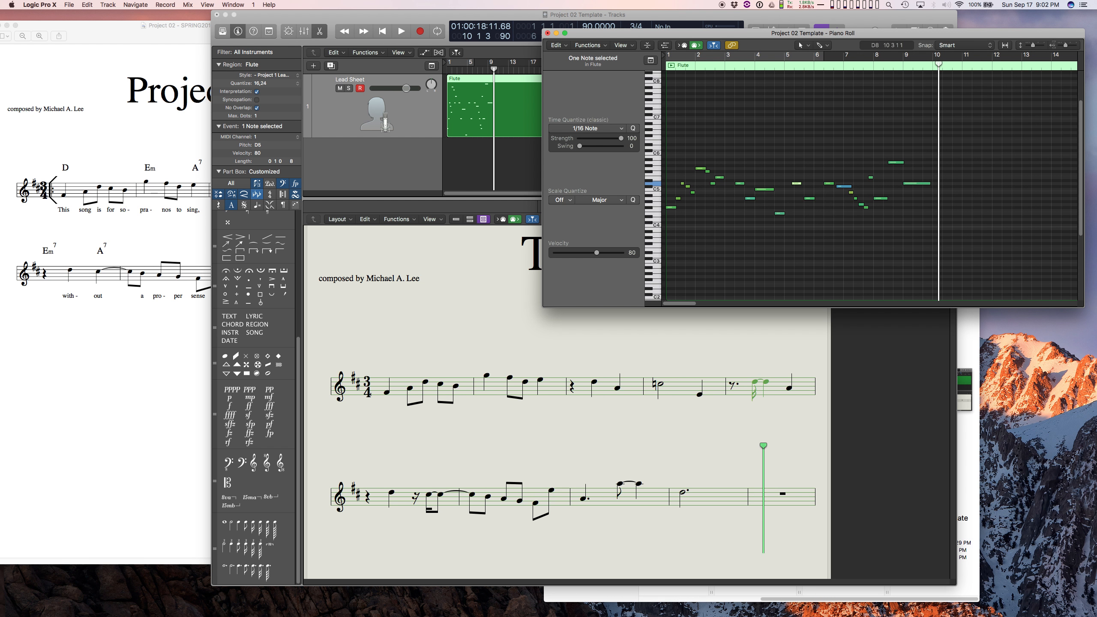
left_click_drag(1032, 45, 1067, 45)
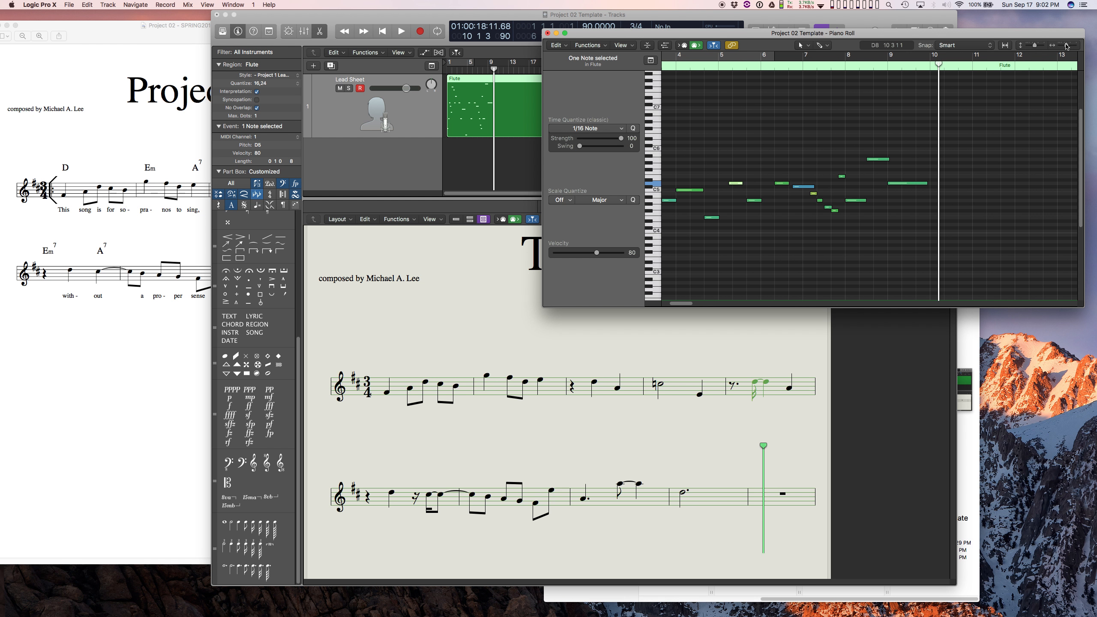
left_click_drag(938, 64, 698, 76)
left_click(724, 67)
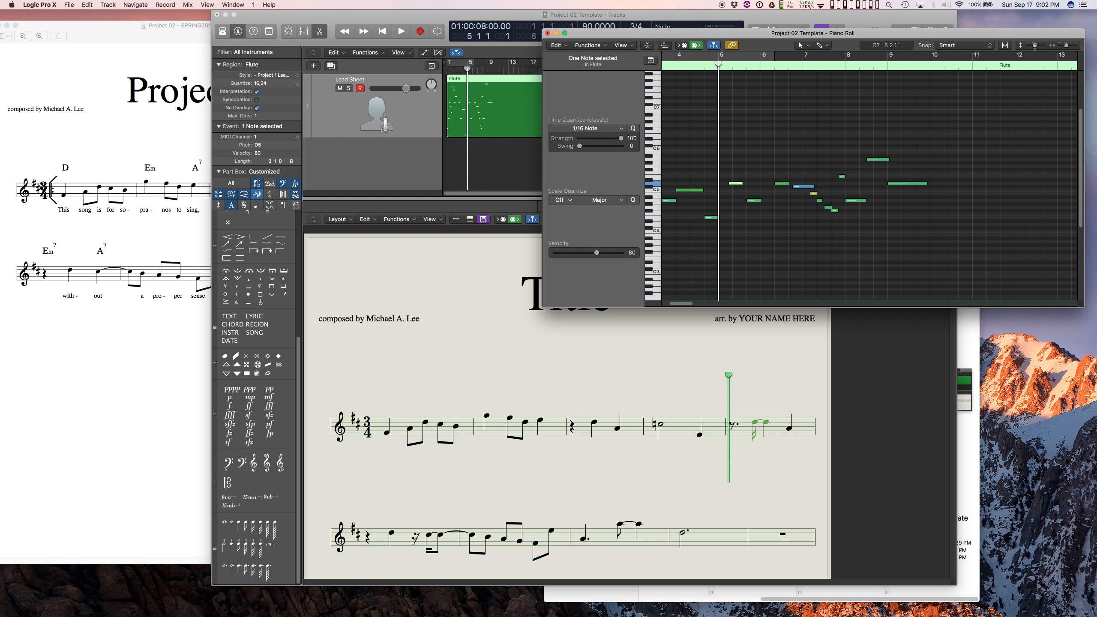
left_click_drag(1035, 46, 1069, 46)
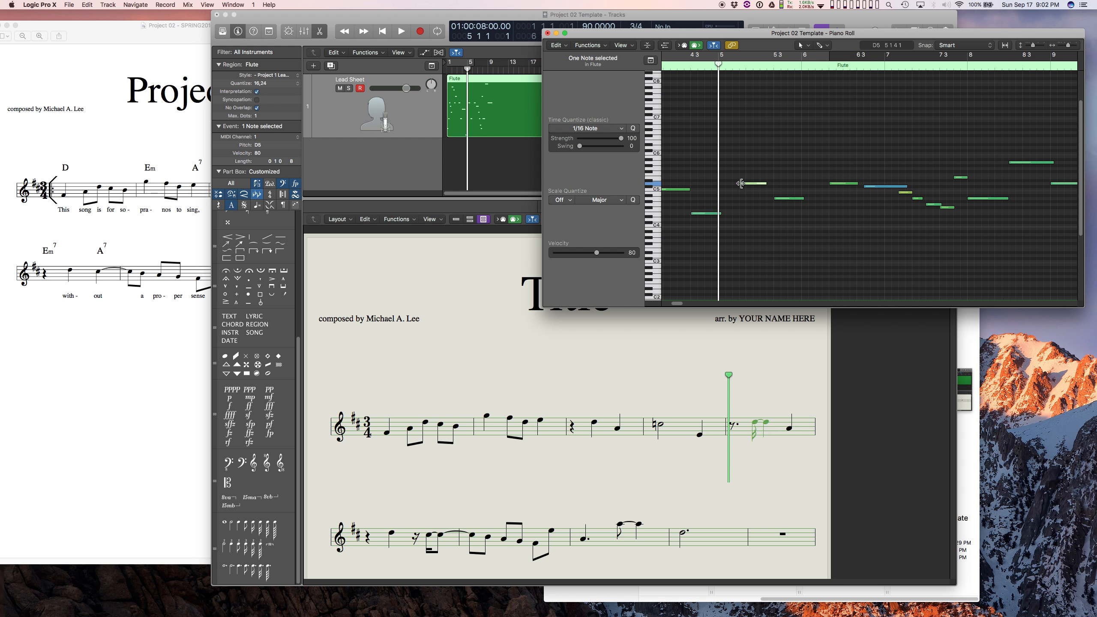
mouse_move(741, 184)
left_click_drag(742, 184, 744, 183)
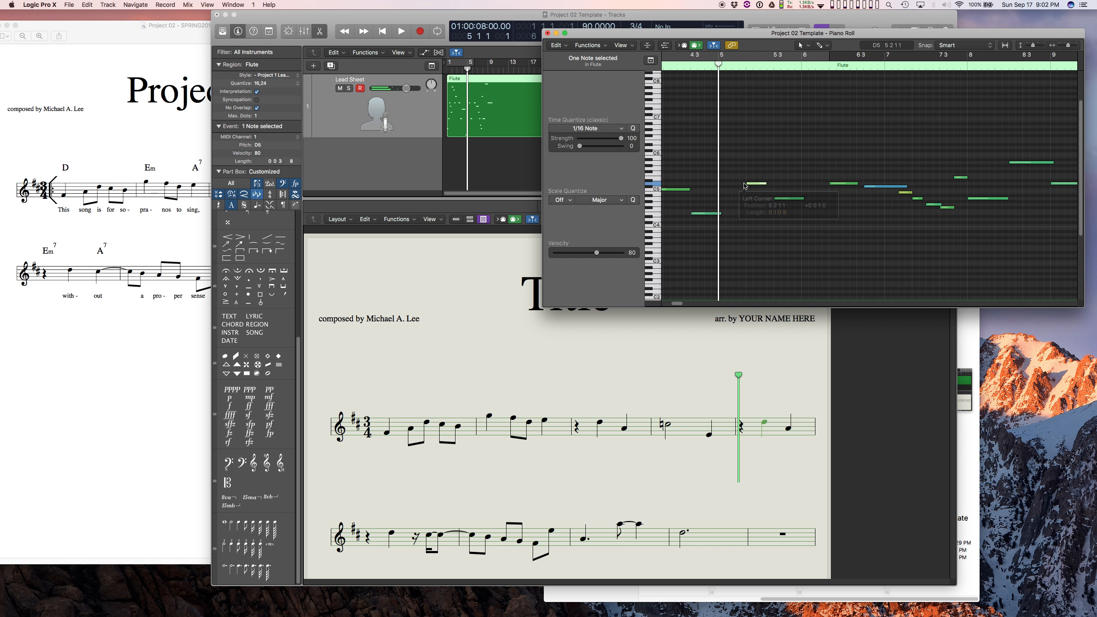
Select the tied C# note in measure 6 and extend its start earlier in the Piano Roll to begin on beat 3.
left_click(91, 387)
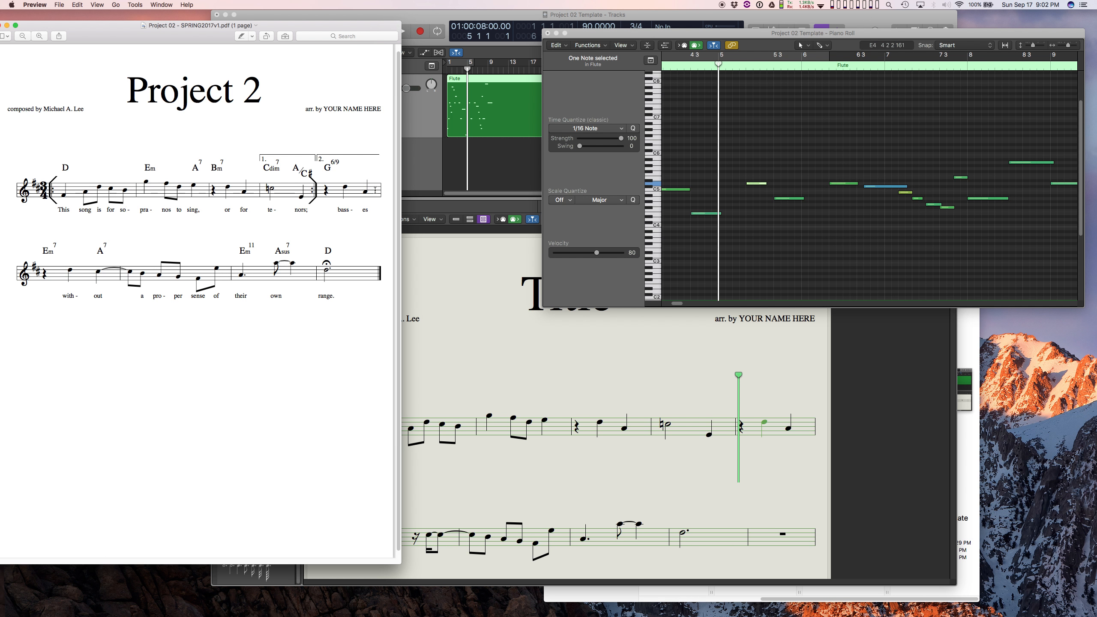
left_click(567, 493)
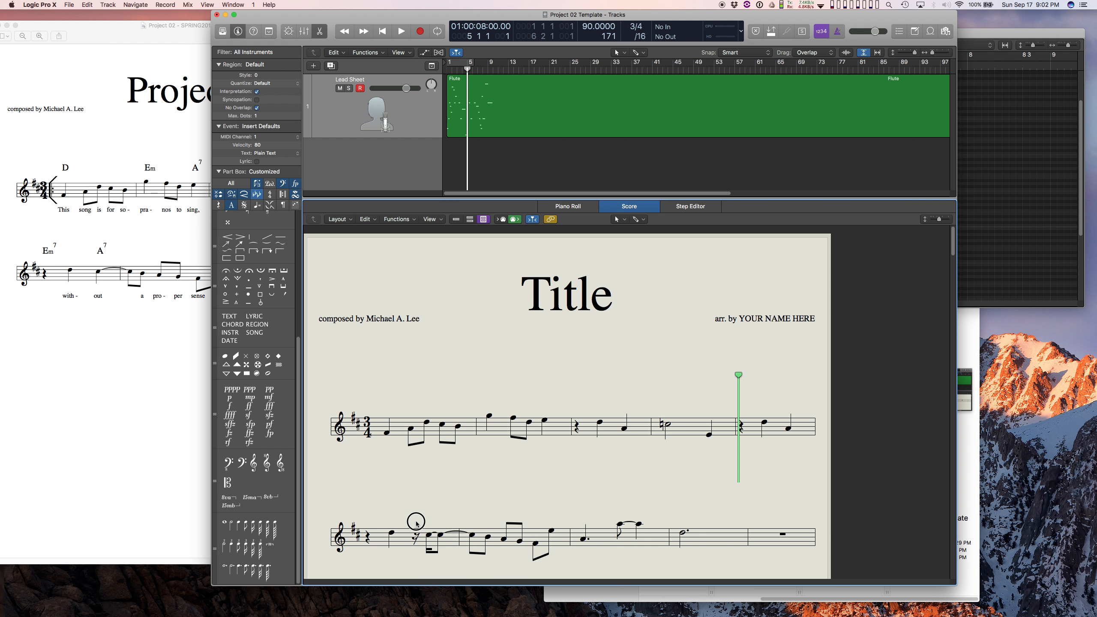
left_click_drag(421, 527, 443, 560)
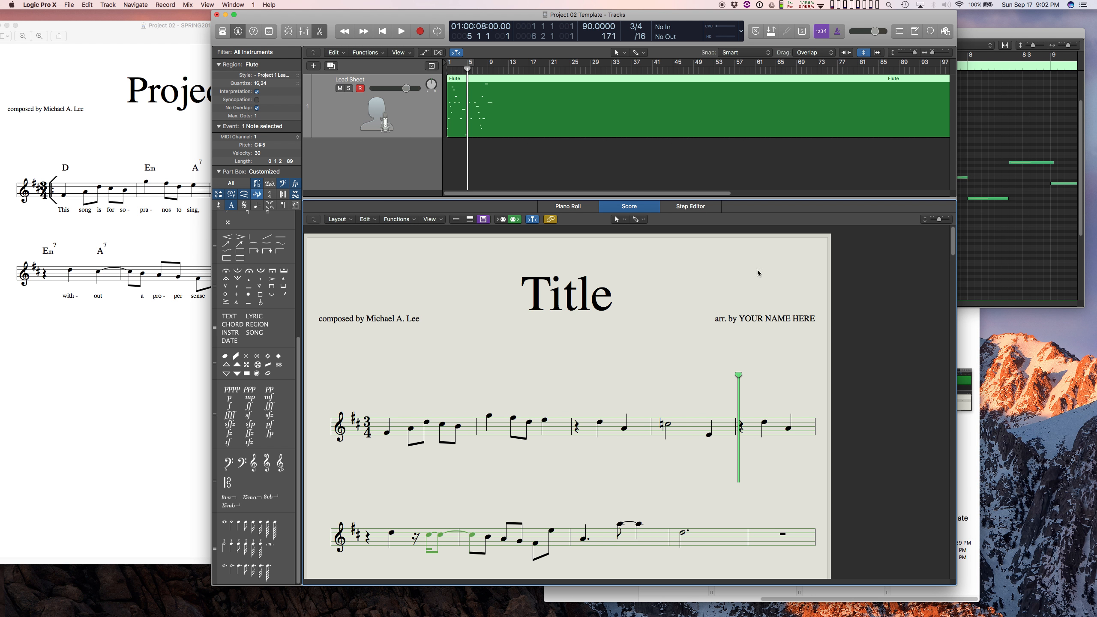
left_click(990, 36)
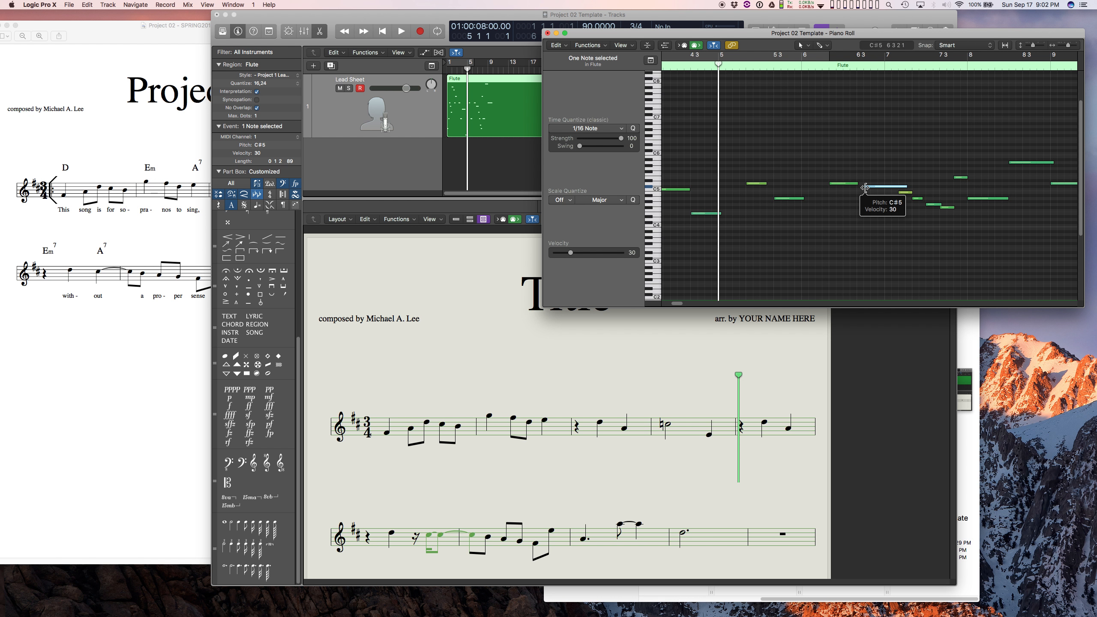
mouse_move(865, 188)
left_mouse_down()
mouse_move(848, 187)
mouse_move(859, 188)
left_mouse_up()
left_click(683, 355)
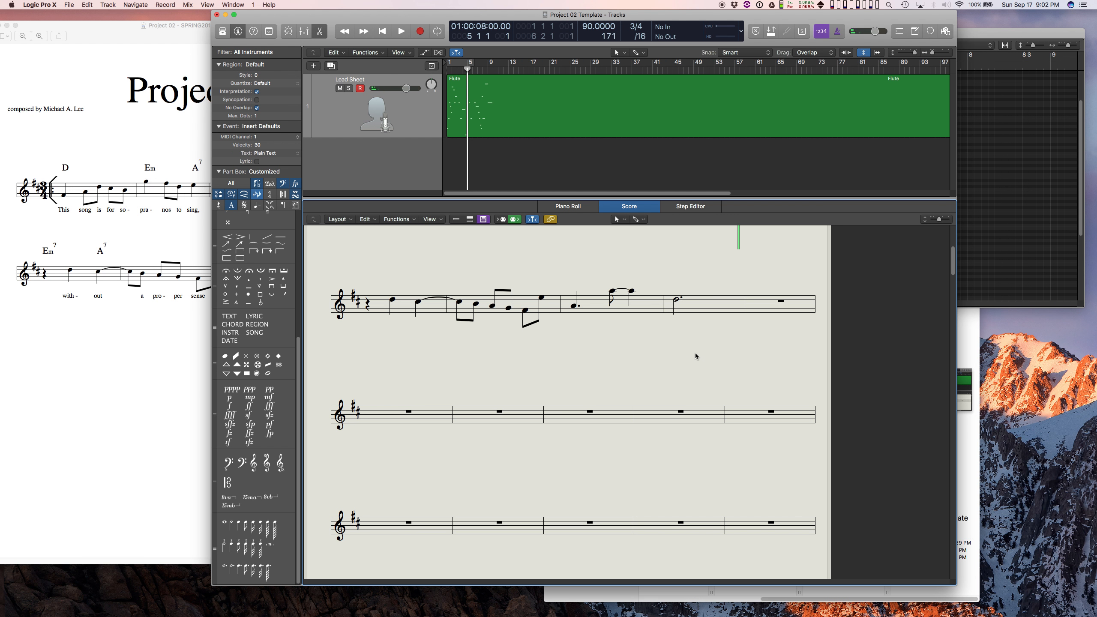
Move the Tracks window aside to uncover the PDF lead sheet and compare its ending with the score.
left_click_drag(954, 260, 954, 245)
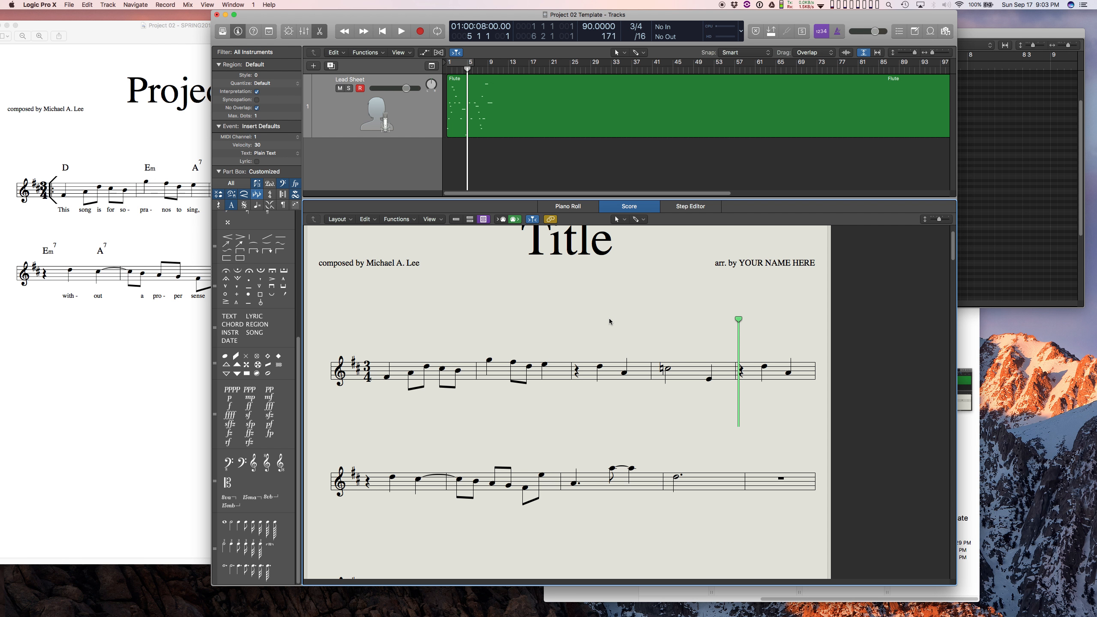
left_click_drag(353, 24, 449, 5)
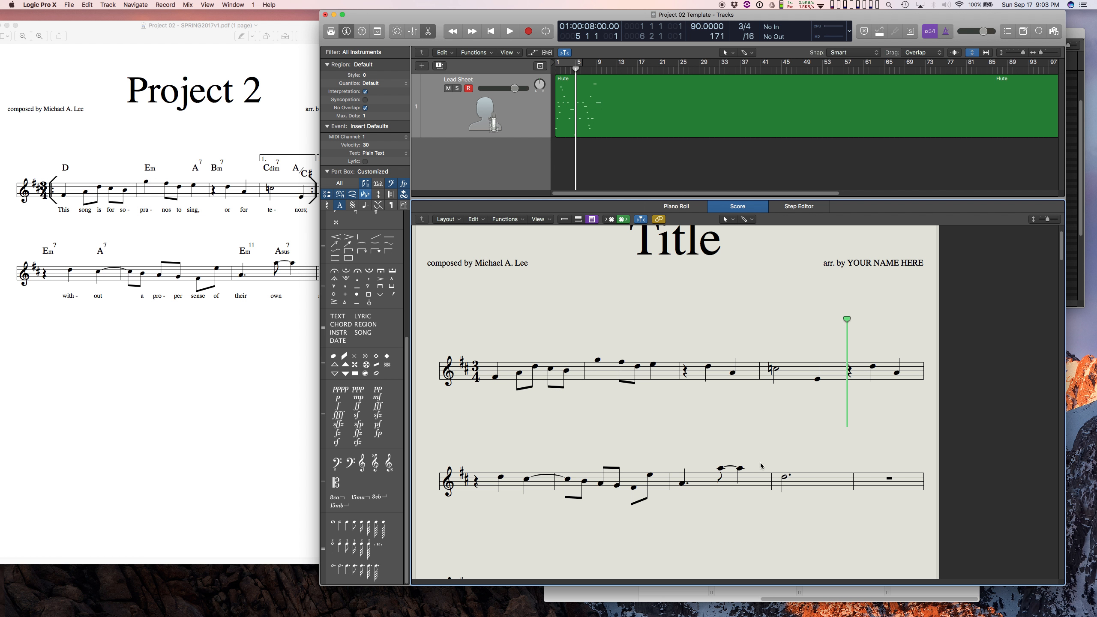
left_click(248, 323)
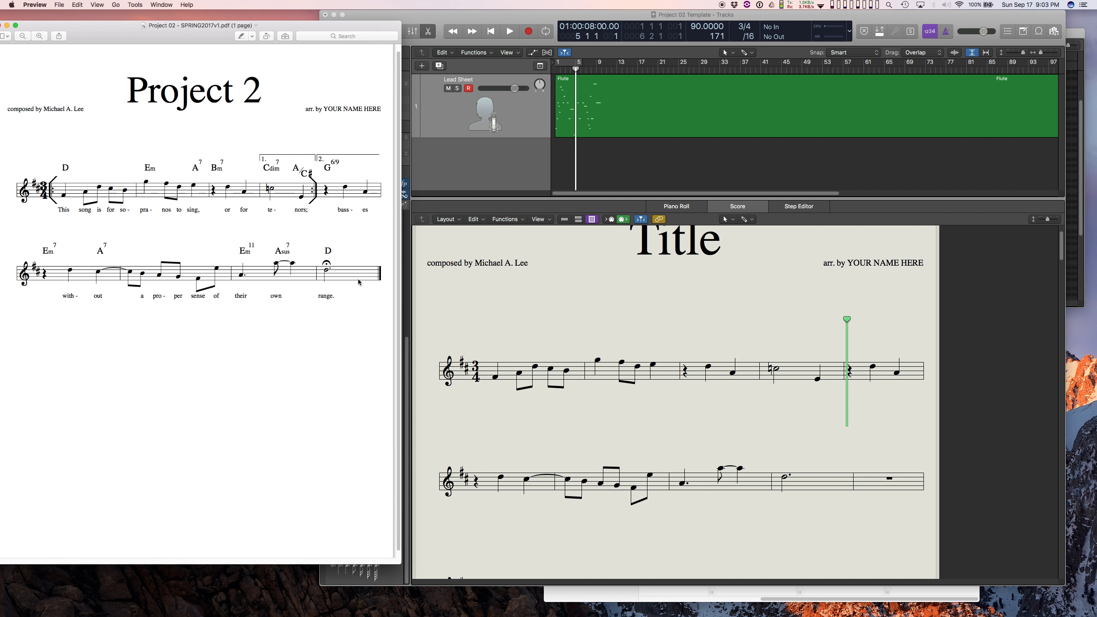
left_click(815, 414)
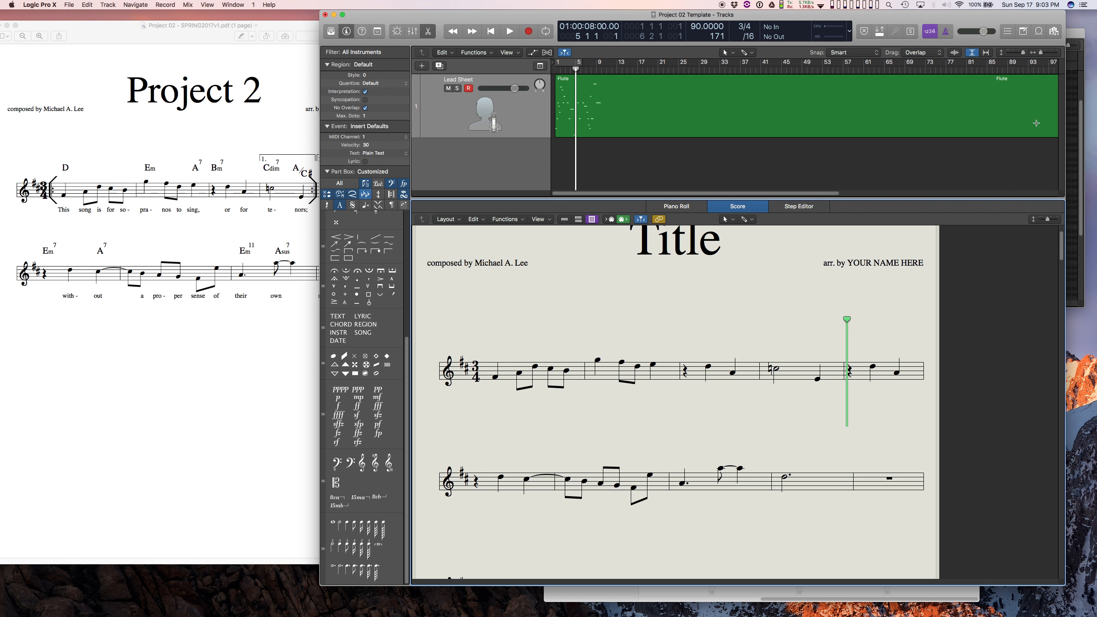
Select the Flute region and place the playhead at bar 10, where the melody ends.
mouse_move(1062, 245)
left_mouse_down()
mouse_move(1059, 309)
mouse_move(1061, 242)
left_mouse_up()
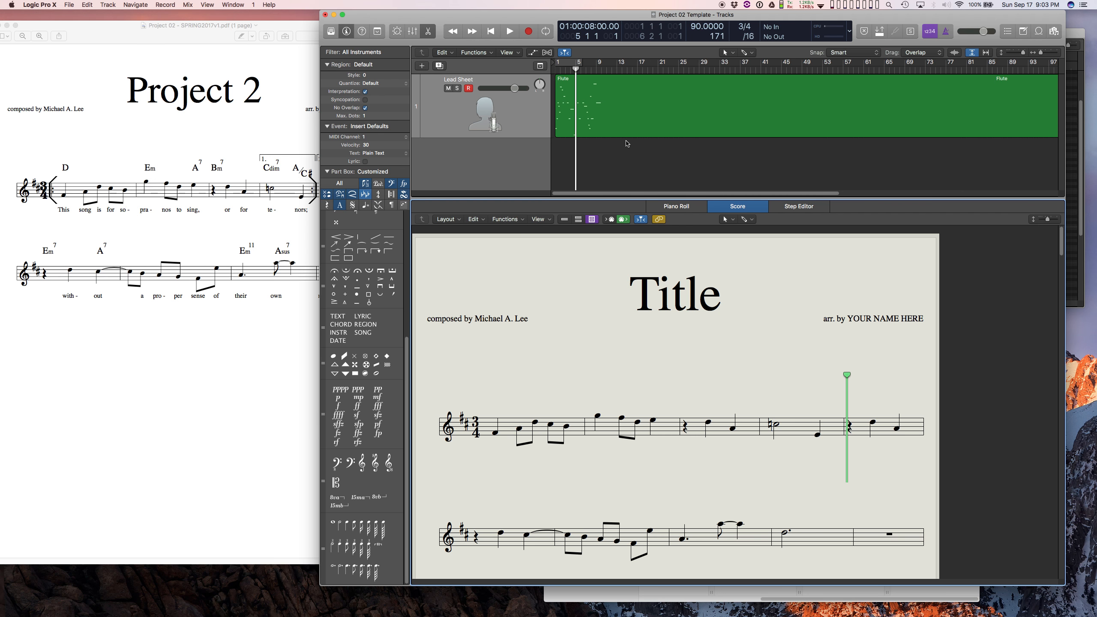
left_click(703, 108)
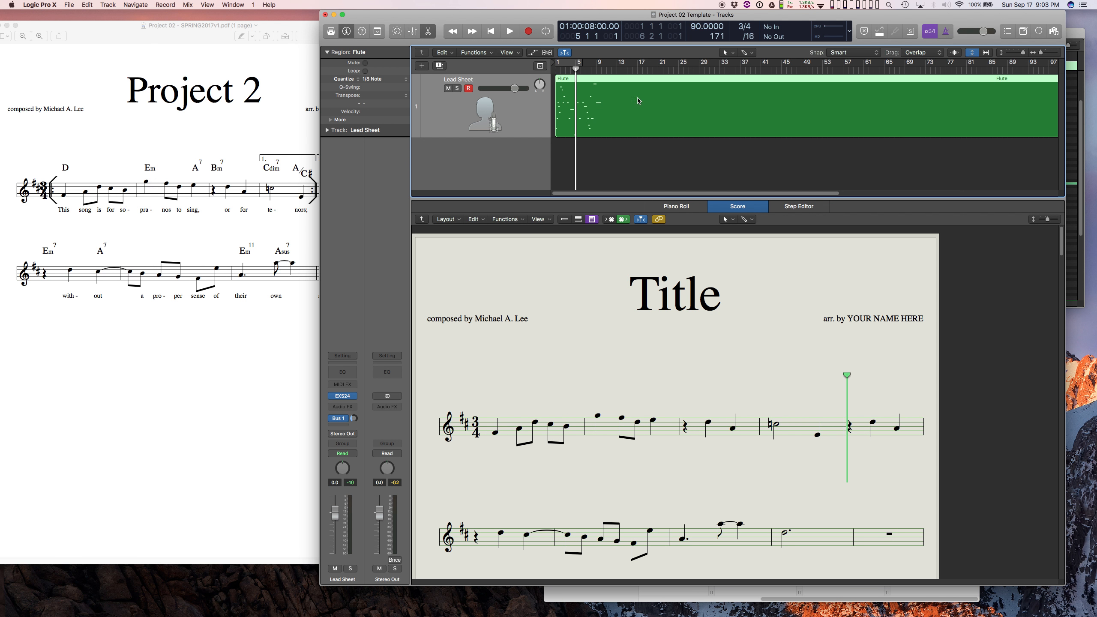
left_click_drag(1062, 240, 1051, 214)
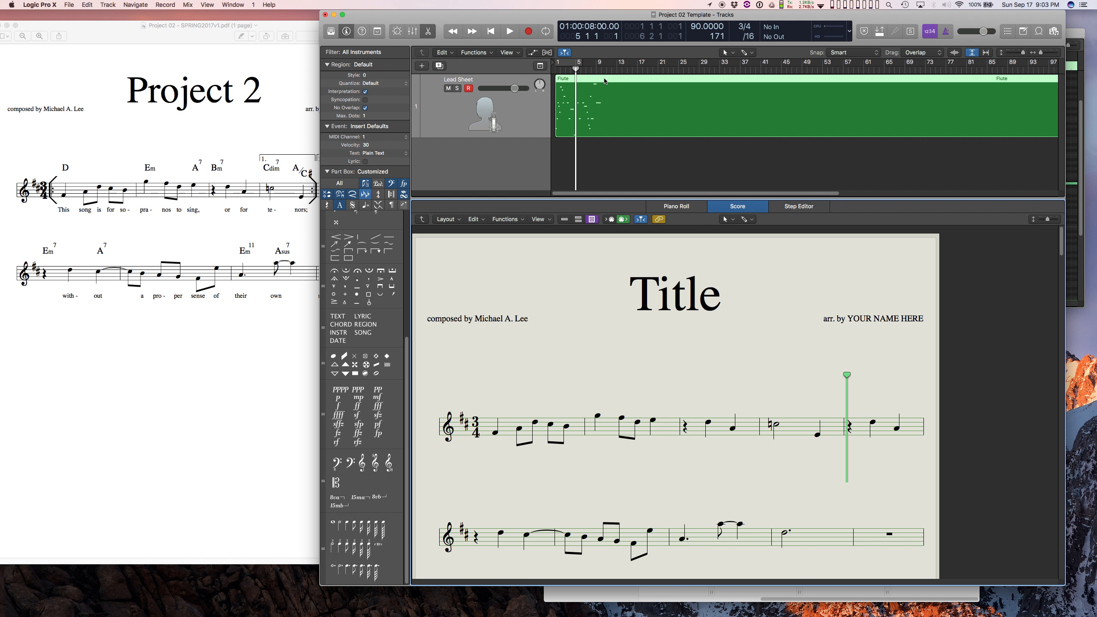
key("period")
key("period")
key("period")
key("period")
key("period")
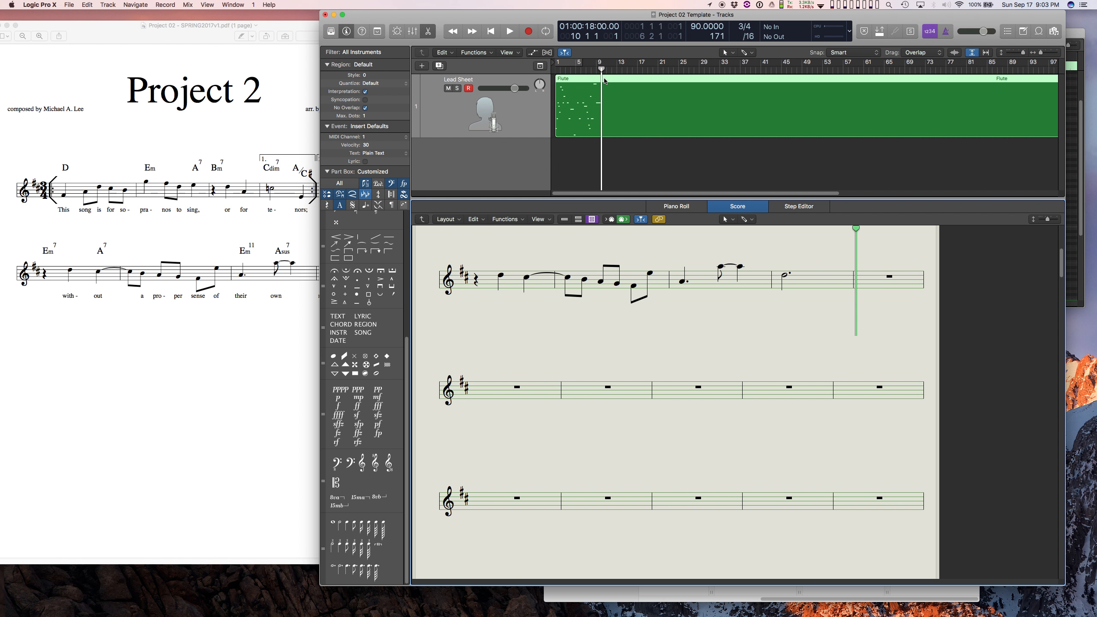
Split the Flute region at the bar 10 playhead with the Scissors Tool.
key("super+Down")
key("super+Down")
key("super+Down")
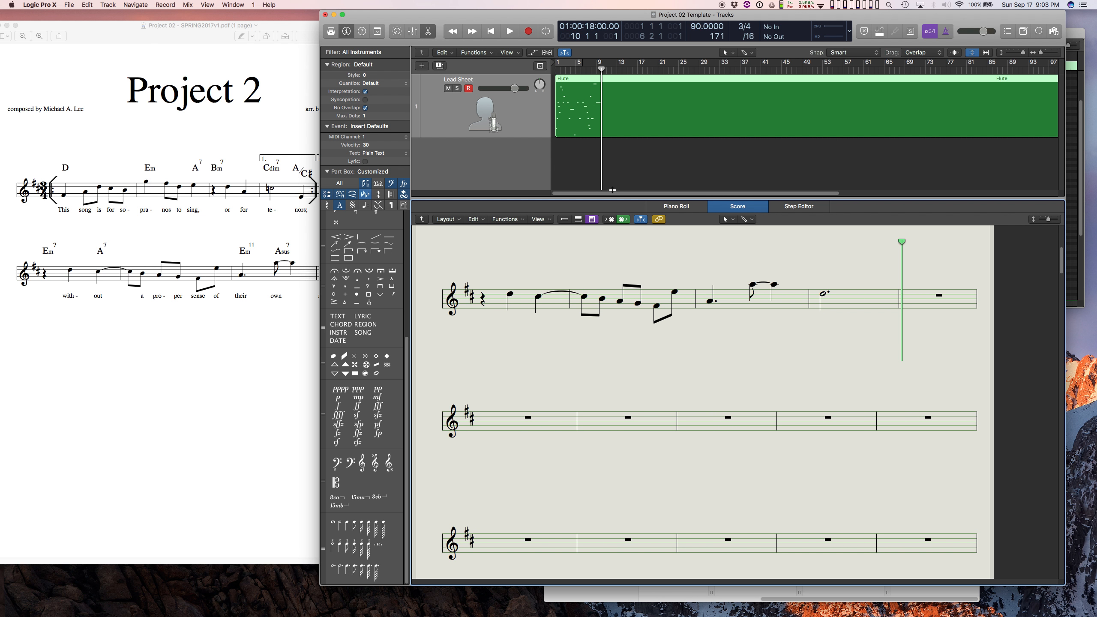
left_click(623, 165)
key("super+Right")
key("super+Right")
key("super+Right")
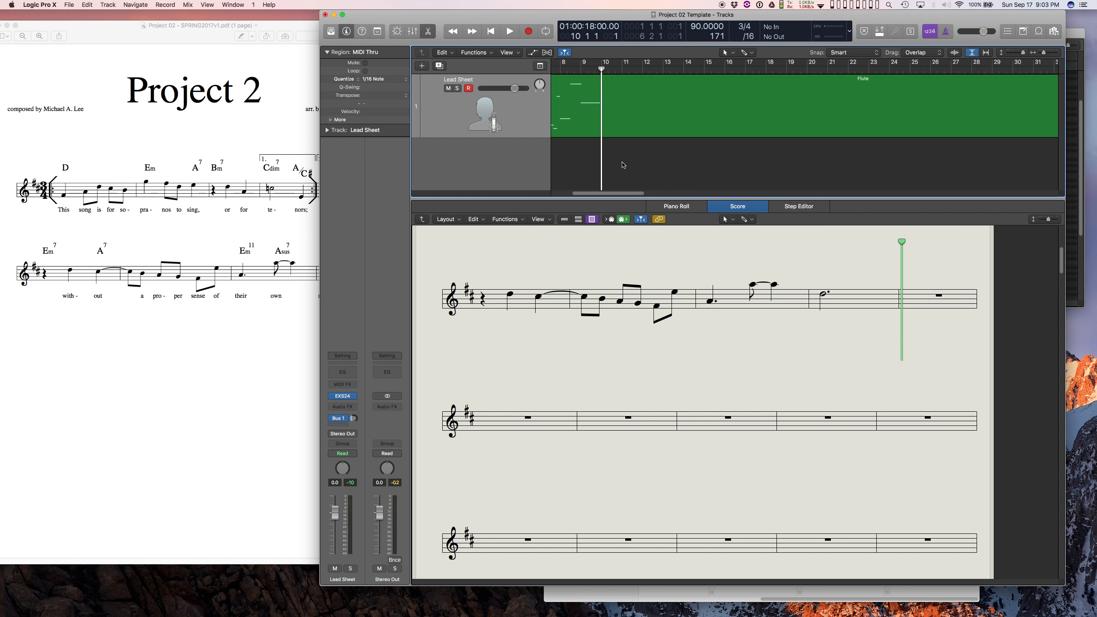
key("t")
key("Escape")
key("t")
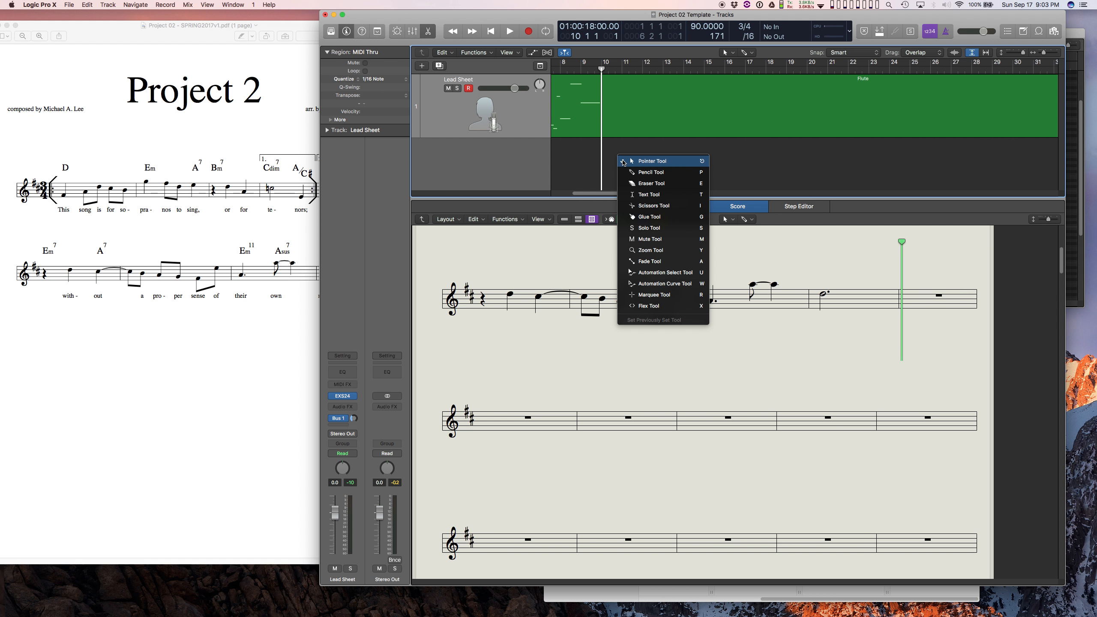
key("Escape")
key("t")
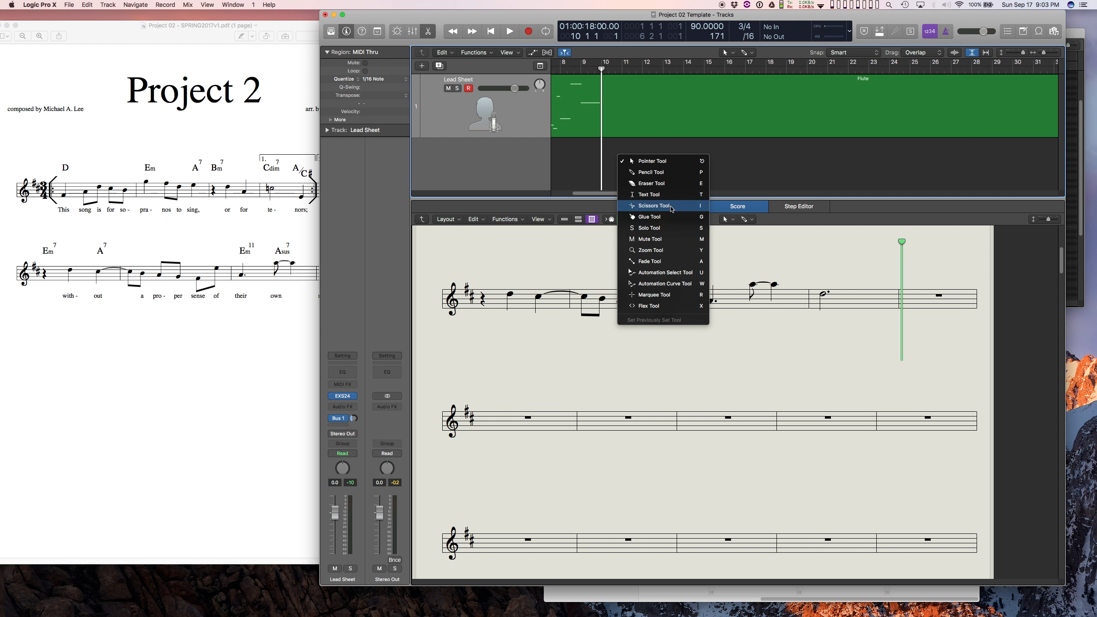
left_click(672, 209)
left_click(601, 97)
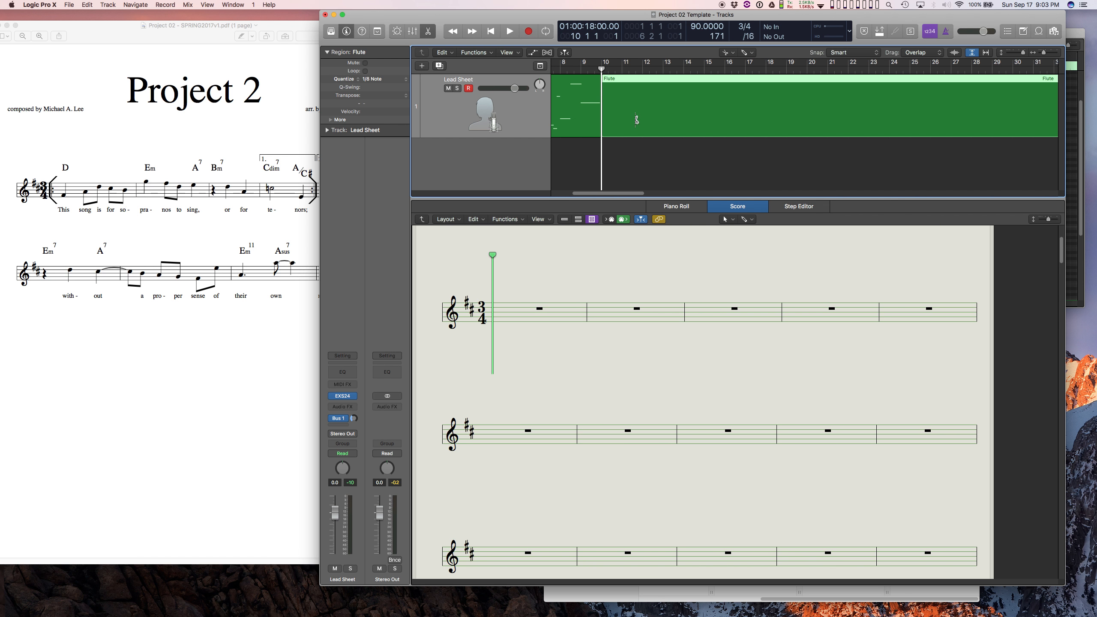
Restore the Pointer Tool and delete the empty Flute region after bar 10.
key("t")
key("t")
key("Delete")
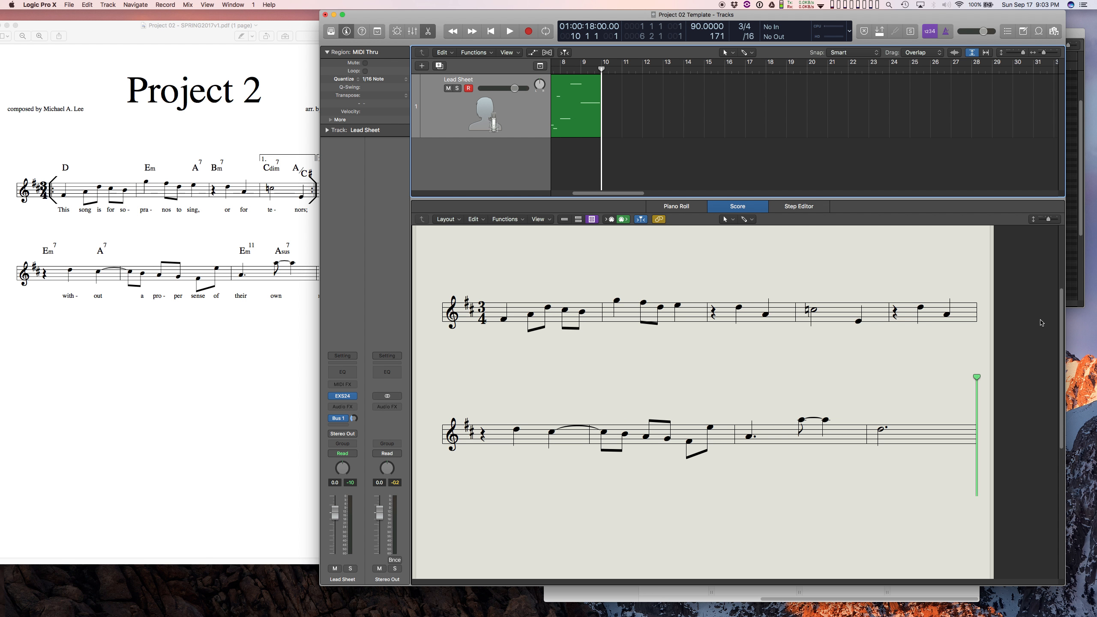
Following the PDF lead sheet, add a begin-repeat sign at the start of measure 1 and an end-repeat sign after measure 4.
left_click(1059, 312)
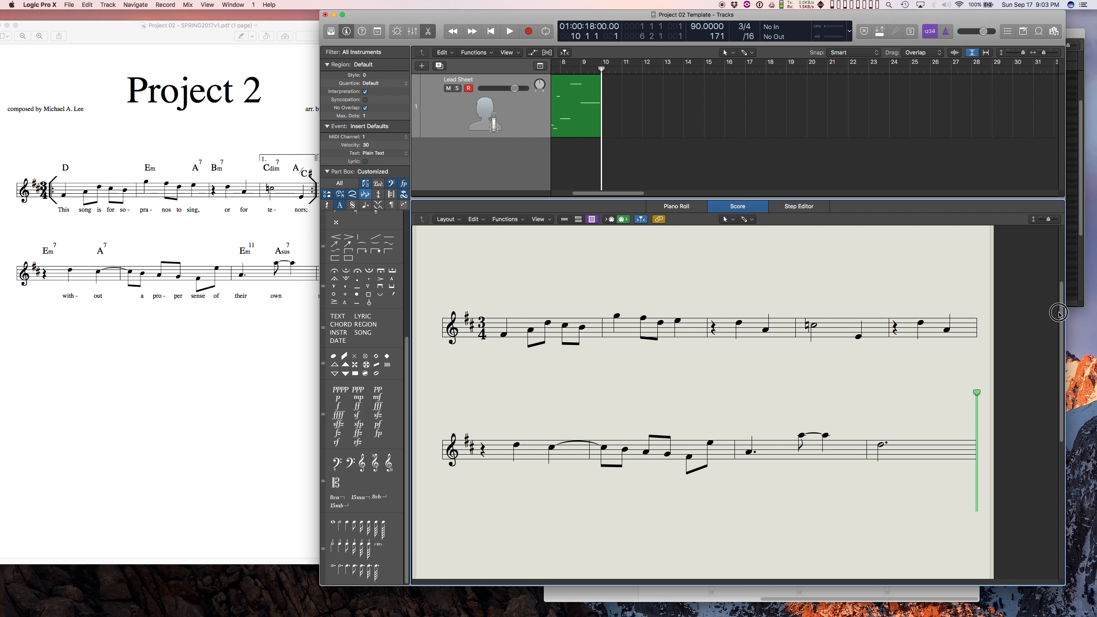
left_click_drag(1059, 312, 1057, 293)
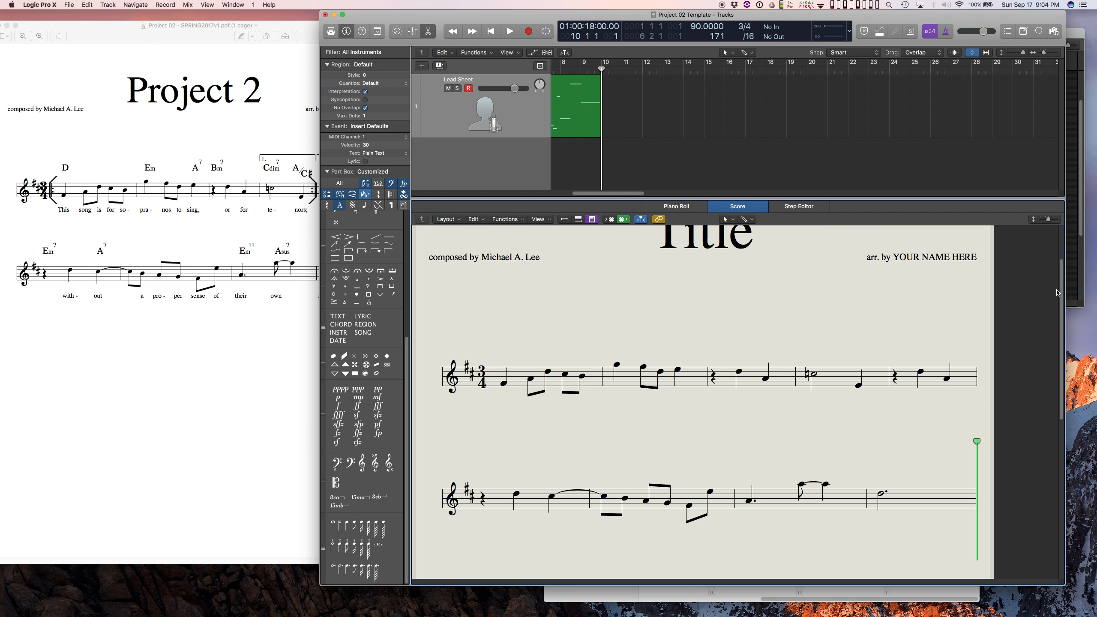
left_click(164, 126)
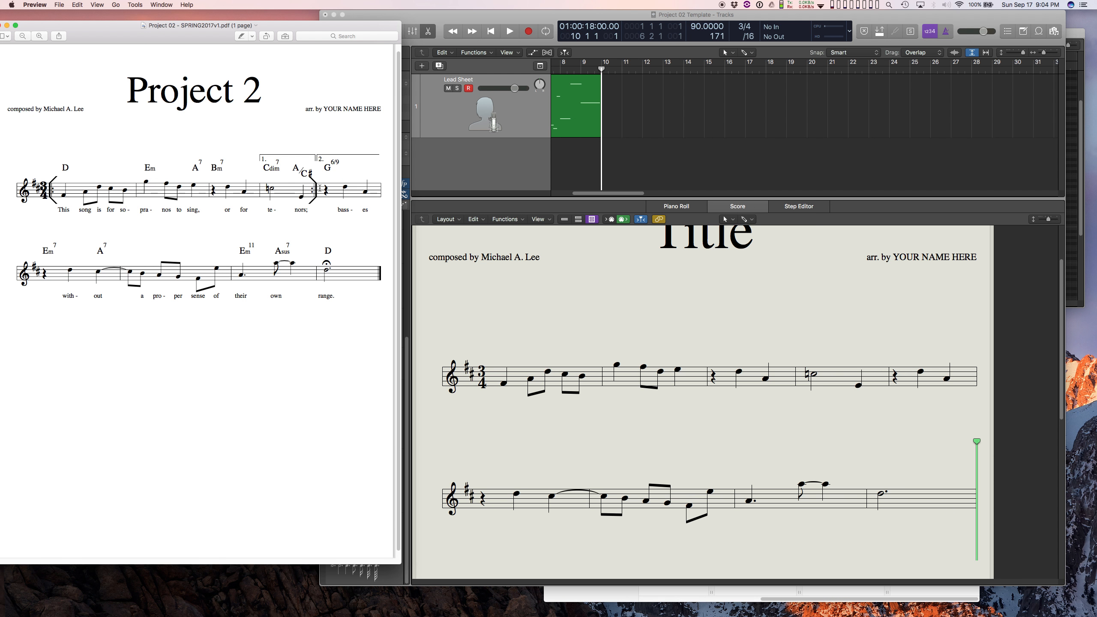
left_click(533, 17)
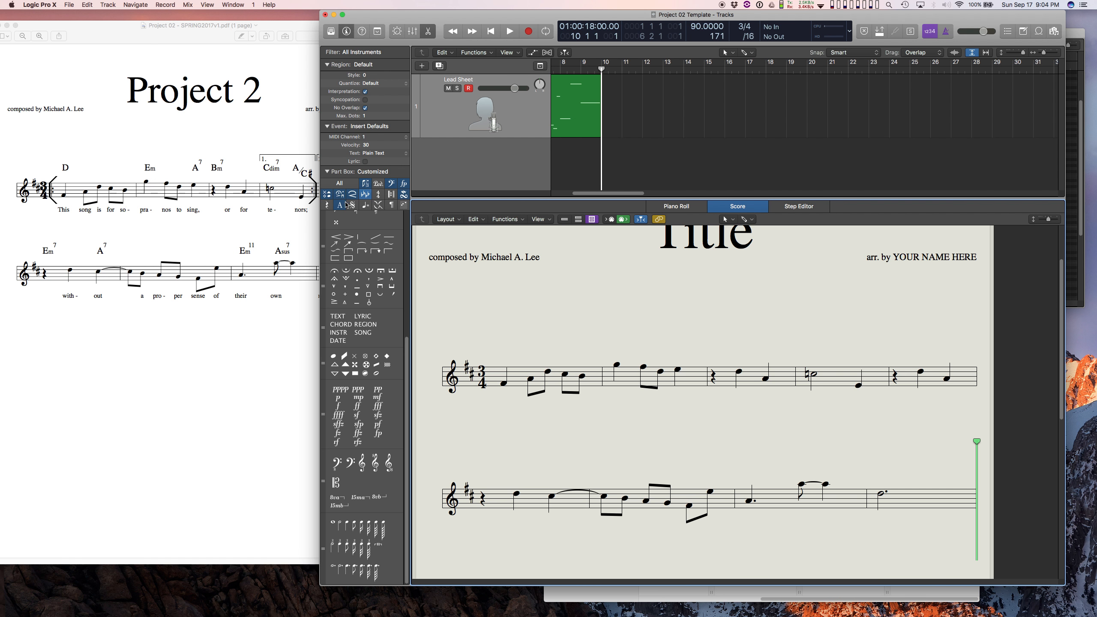
left_click(391, 196)
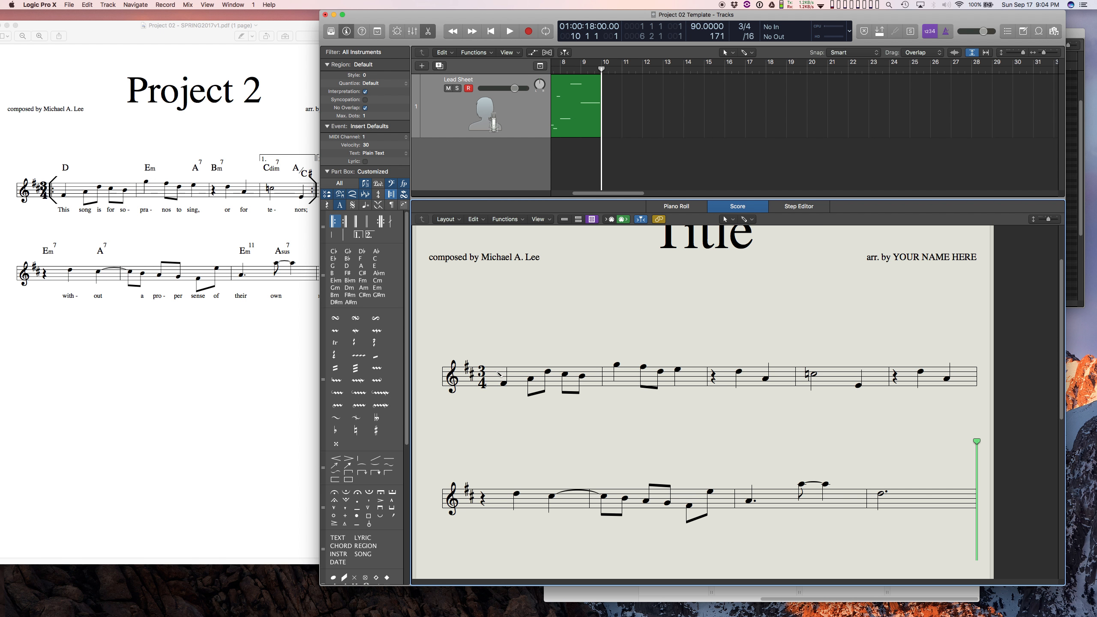
left_click(497, 373)
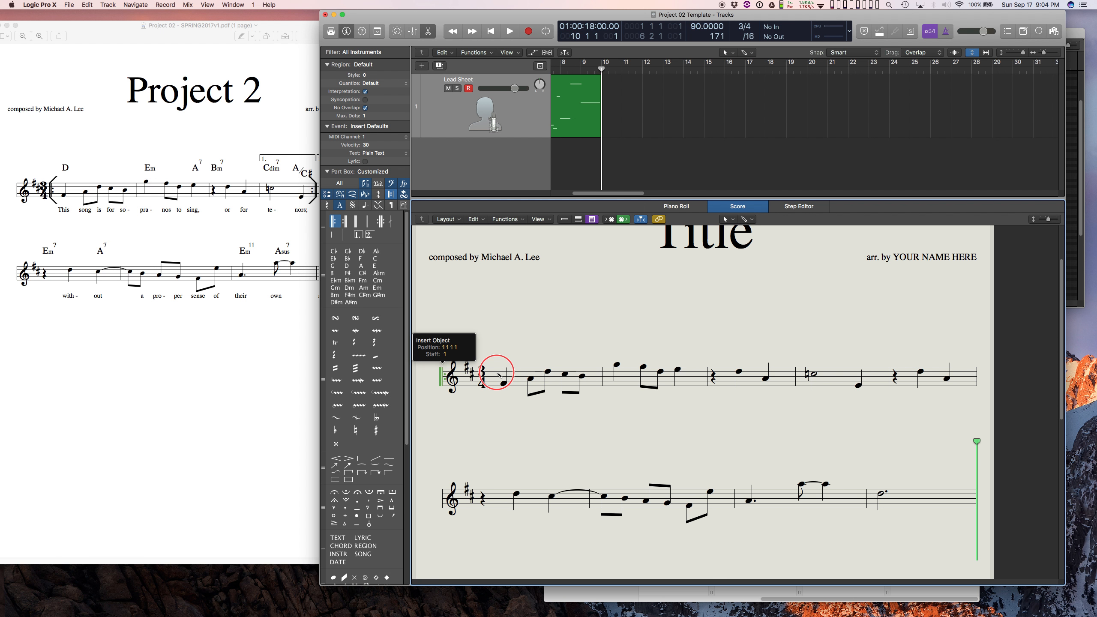
left_click(345, 221)
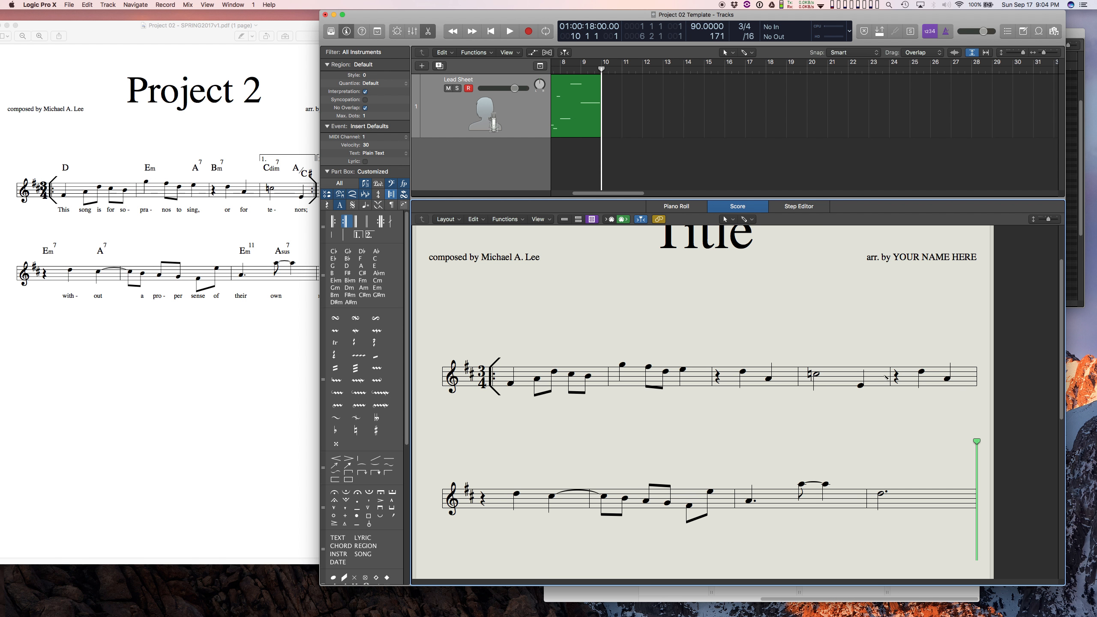
left_click(887, 377)
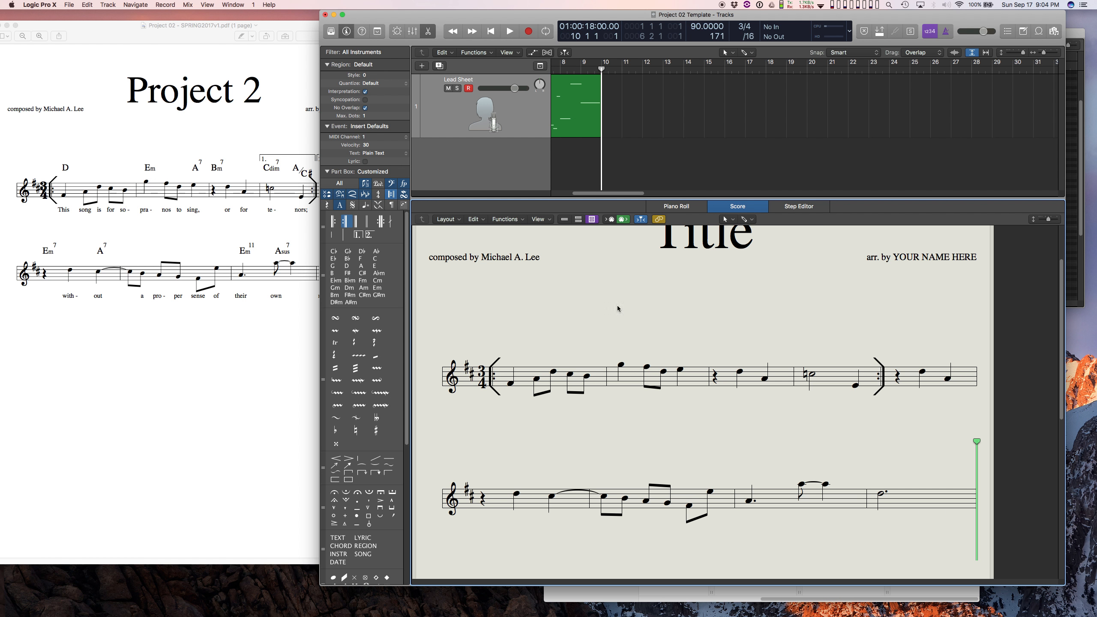
Add a final barline at the end of the last measure of the melody.
left_click(358, 222)
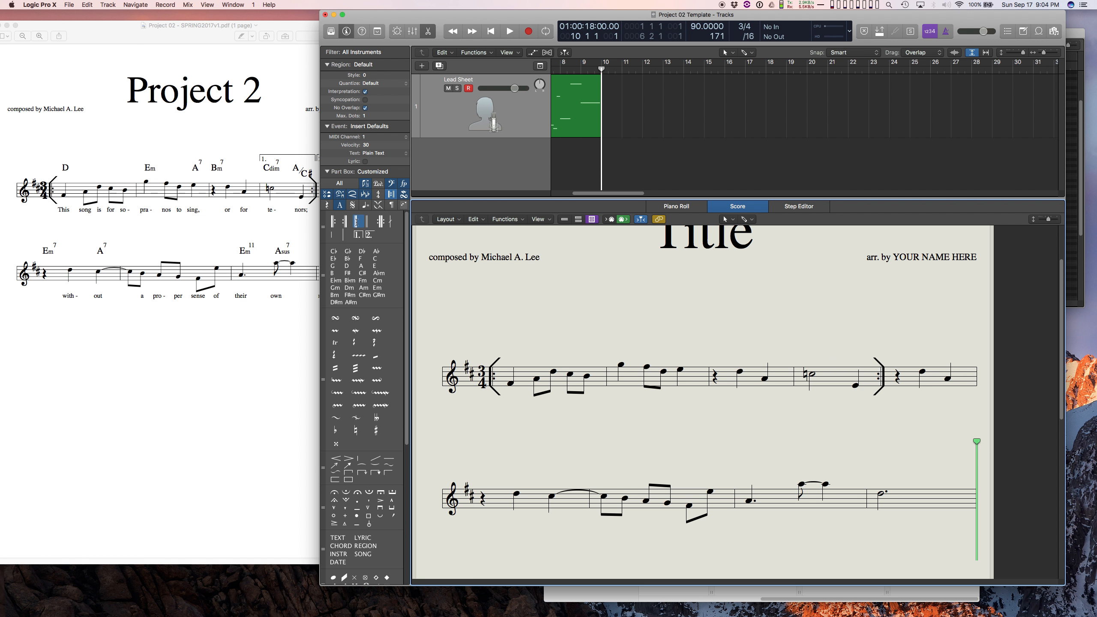
left_click(977, 499)
key("comma")
key("period")
Following the PDF lead sheet, add a first-ending bracket above measure 4 and label it "1.".
left_click(257, 220)
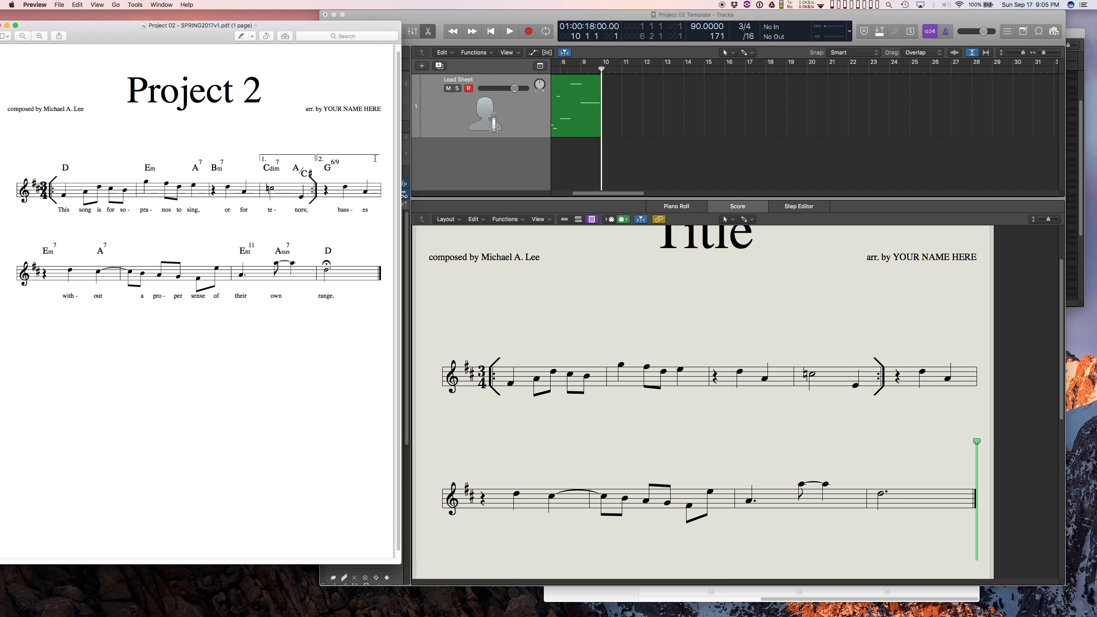
left_click(432, 16)
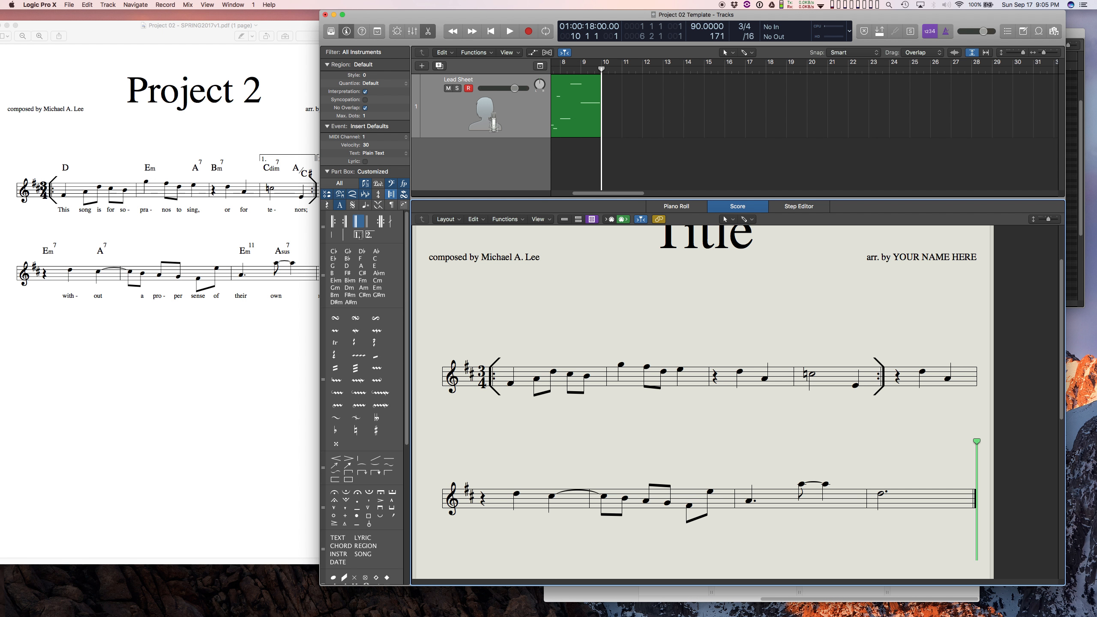
left_click(388, 194)
left_click(387, 194)
left_click(359, 235)
left_click(807, 346)
type("1-3.")
key("BackSpace")
key("BackSpace")
key("BackSpace")
key("BackSpace")
type("Vamp")
key("BackSpace")
key("BackSpace")
key("BackSpace")
key("BackSpace")
type("1.")
key("Return")
Add a second-ending bracket above measure 5, labelled "2.".
left_click(369, 236)
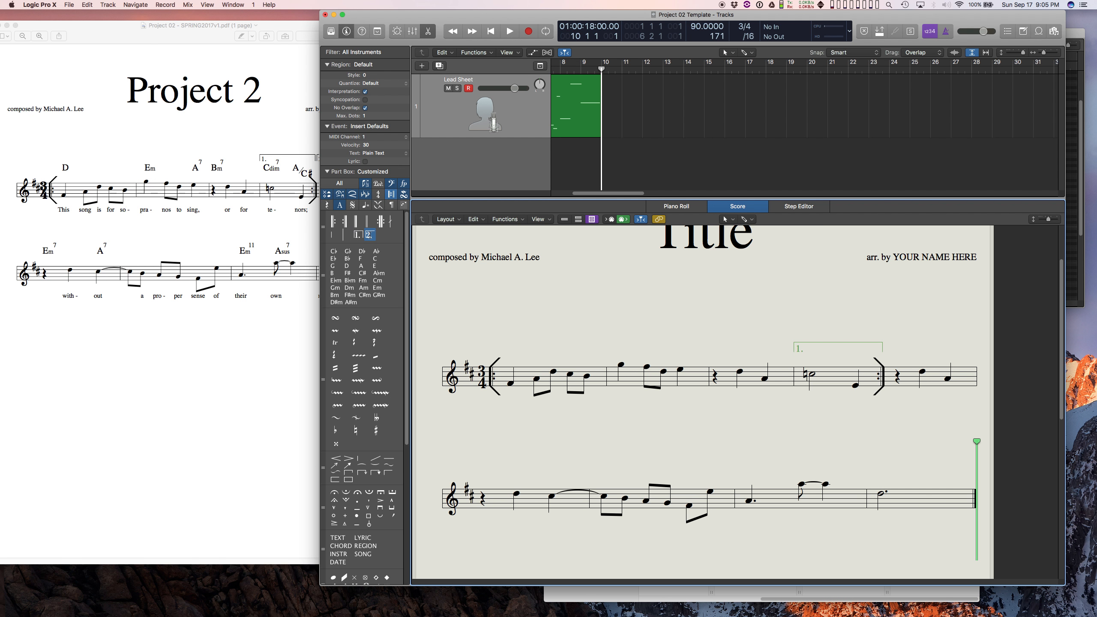
left_click(890, 347)
key("Return")
Replace the placeholder title of the score with "Project 2".
scroll(756, 284, "up", 3)
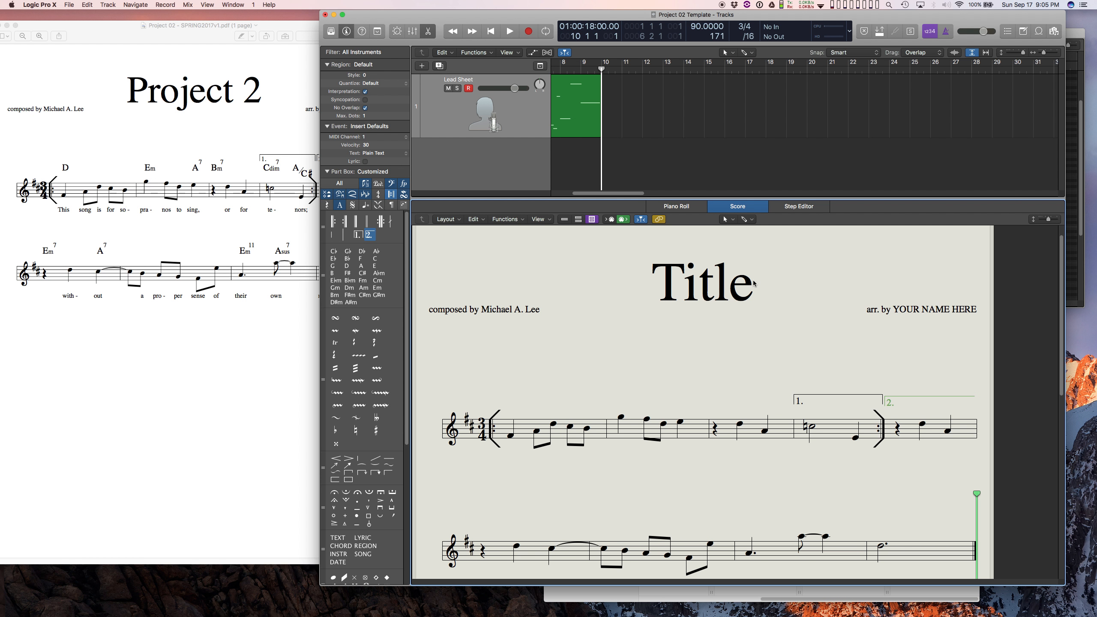
left_click(695, 286)
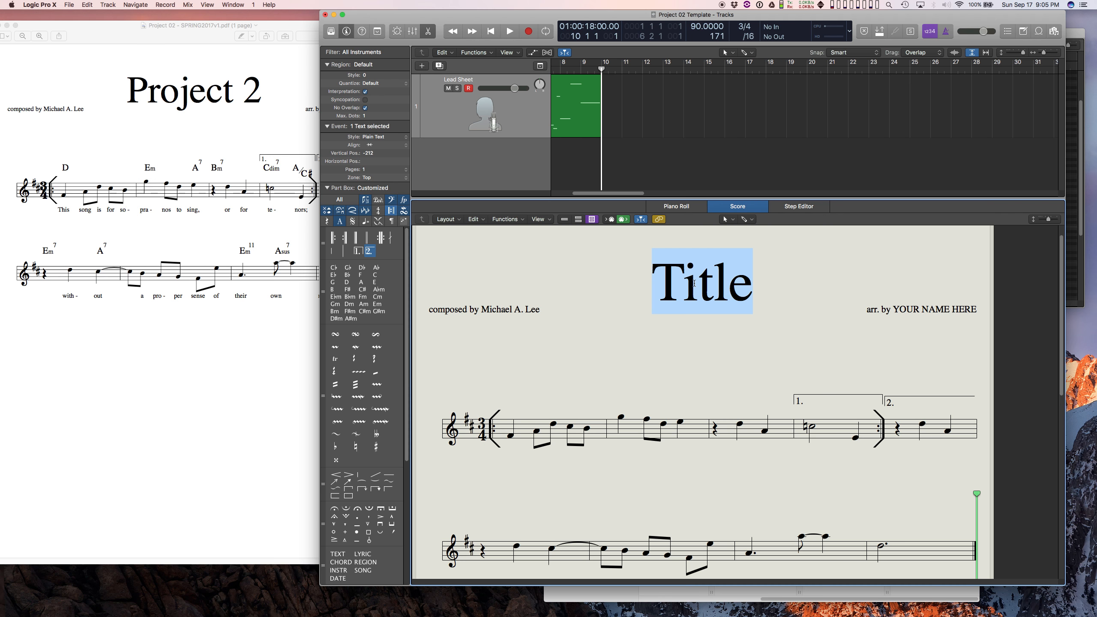
type("Project")
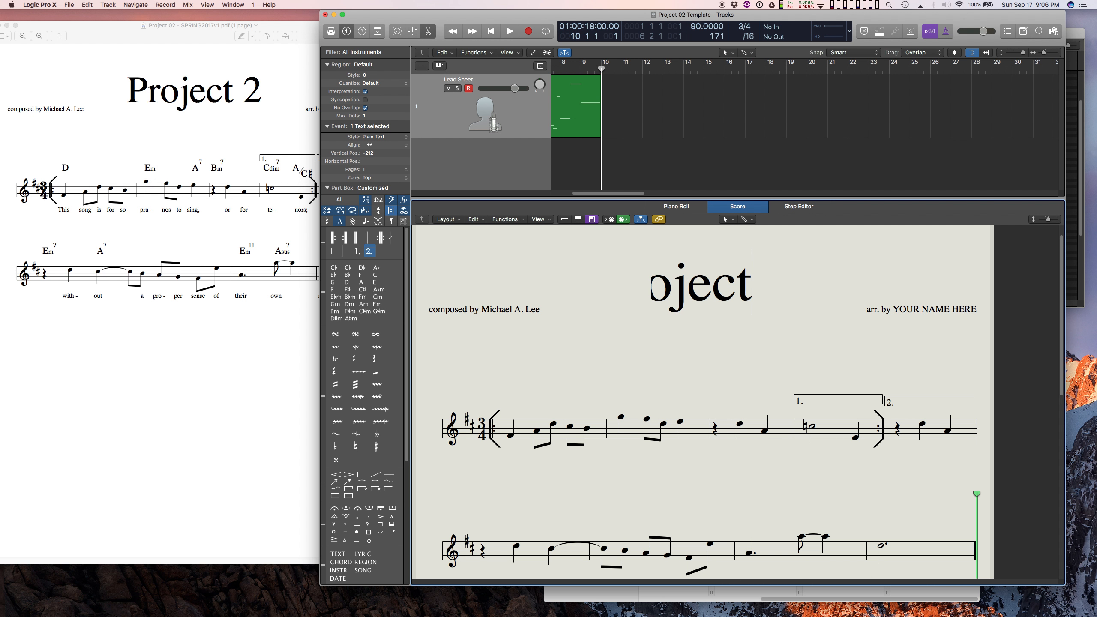
type(" 2")
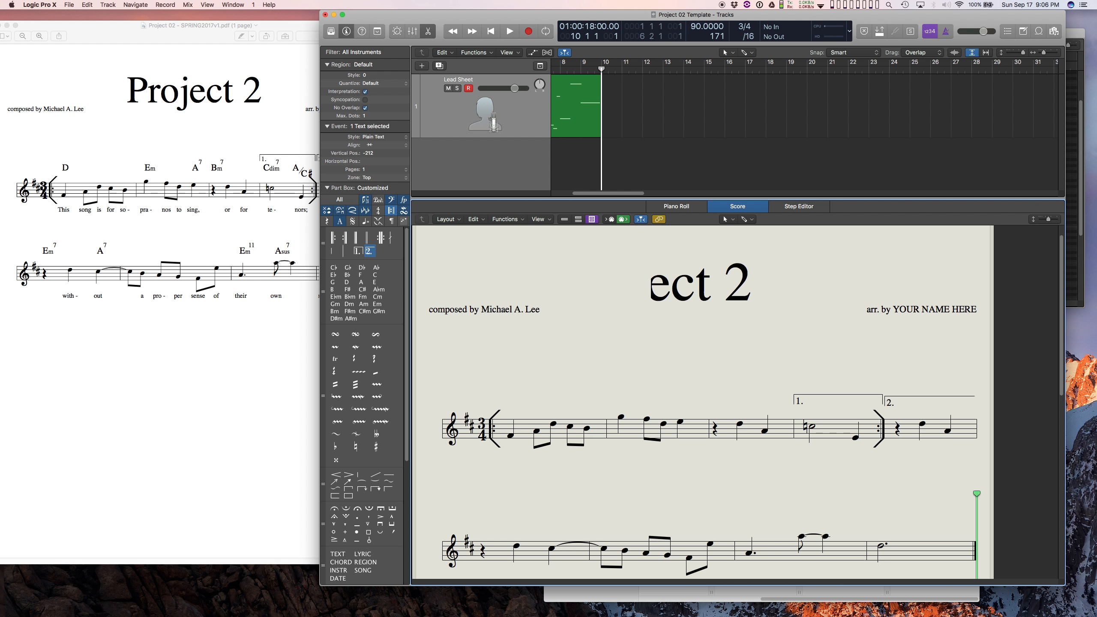
key("Return")
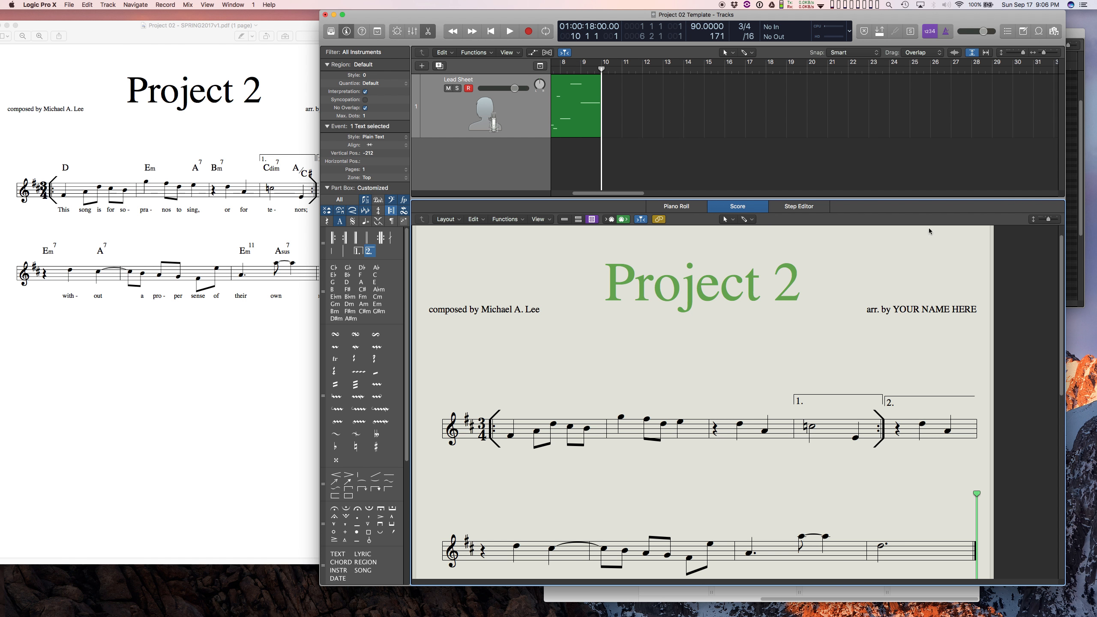
Change the arranger credit below the title to "arr. by STUDENT NAME".
double_click(922, 310)
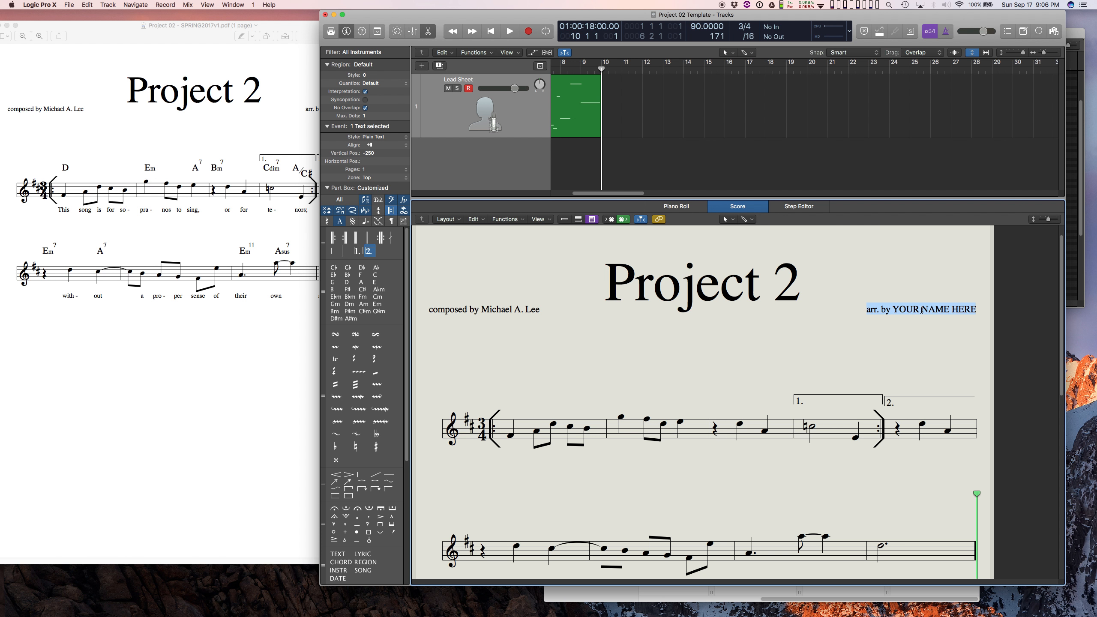
key("Right")
key("BackSpace")
key("BackSpace")
key("BackSpace")
key("BackSpace")
key("BackSpace")
key("BackSpace")
key("BackSpace")
key("BackSpace")
key("BackSpace")
key("BackSpace")
key("BackSpace")
key("BackSpace")
key("BackSpace")
key("BackSpace")
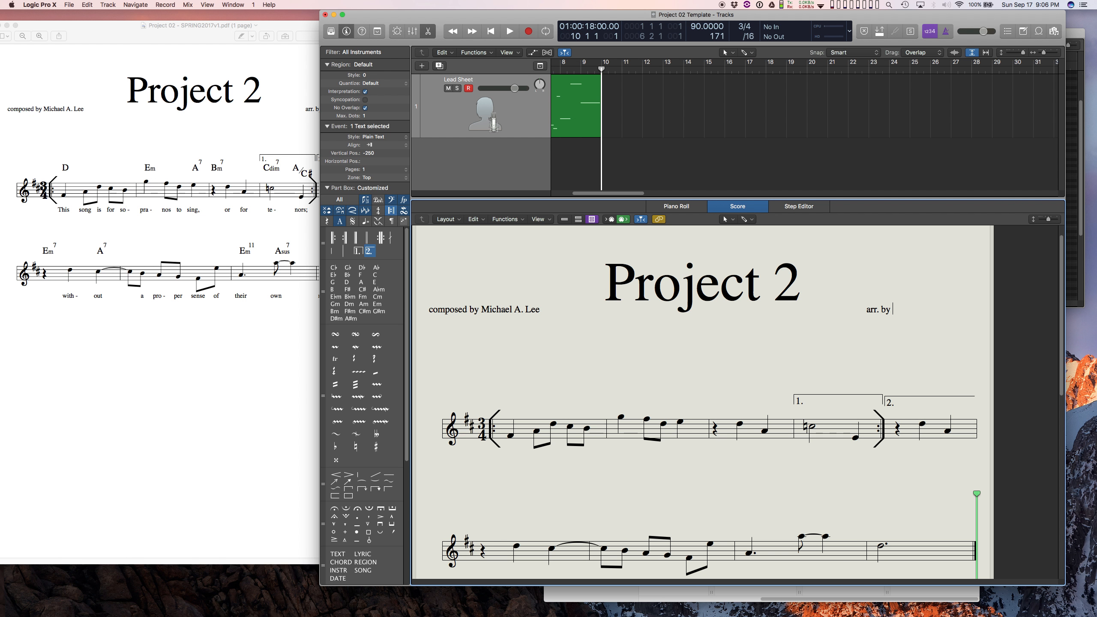
type("STUDENT NAME")
key("Return")
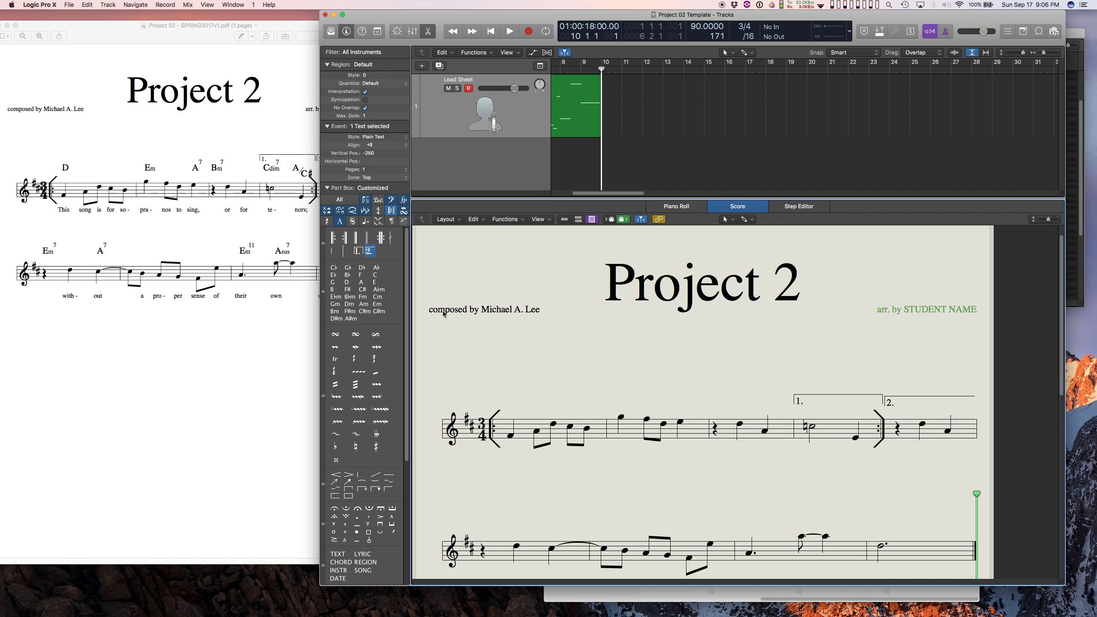
double_click(472, 311)
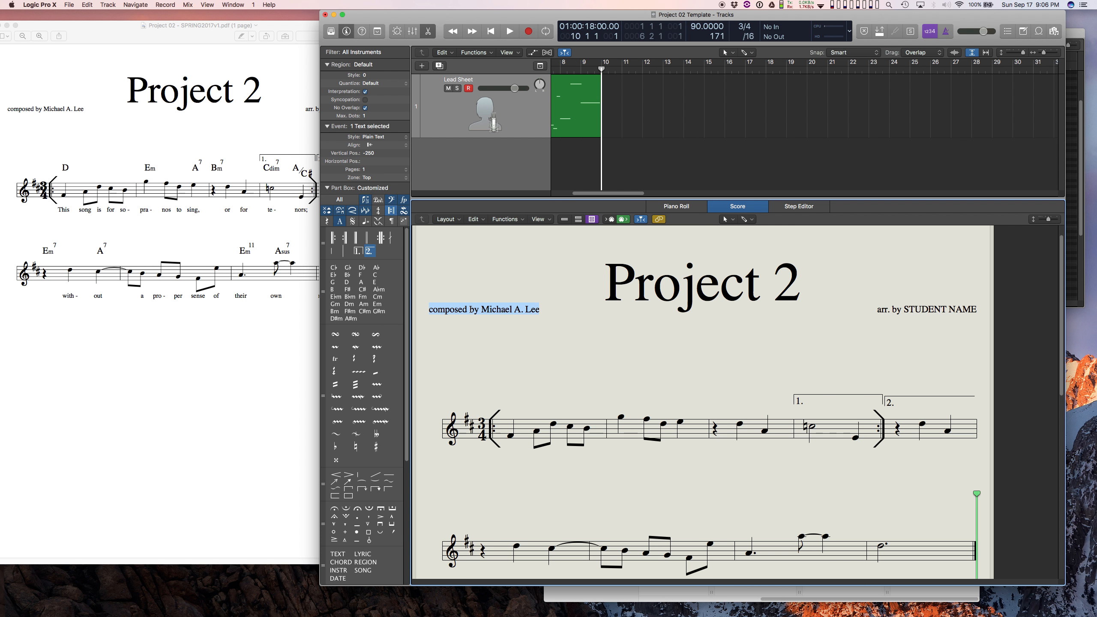
left_click(503, 312)
left_click(571, 354)
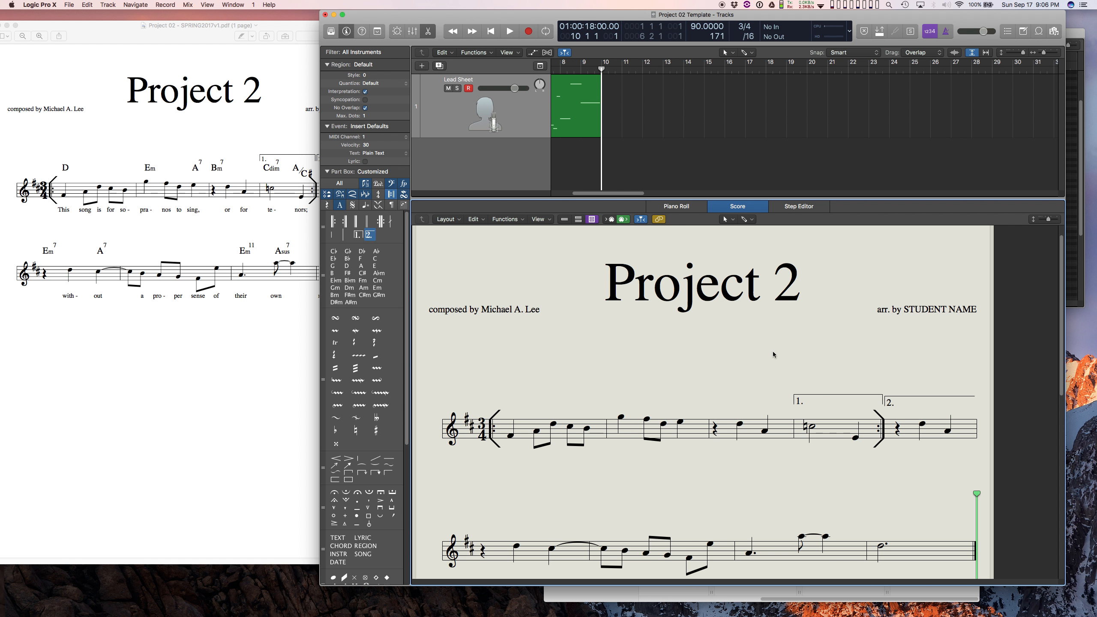
scroll(1062, 293, "down", 2)
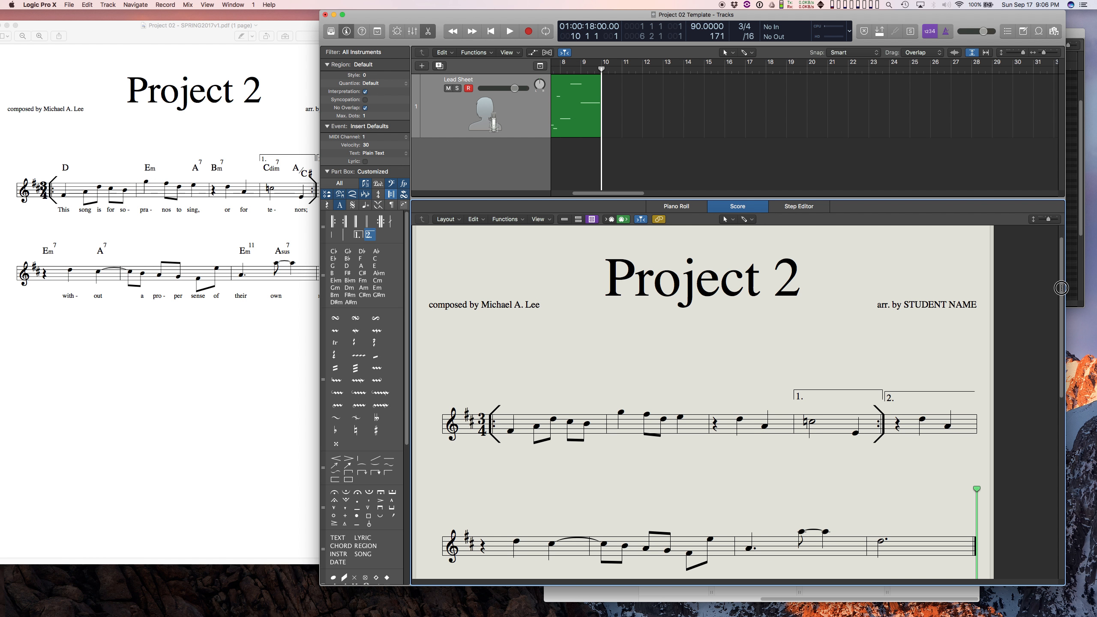